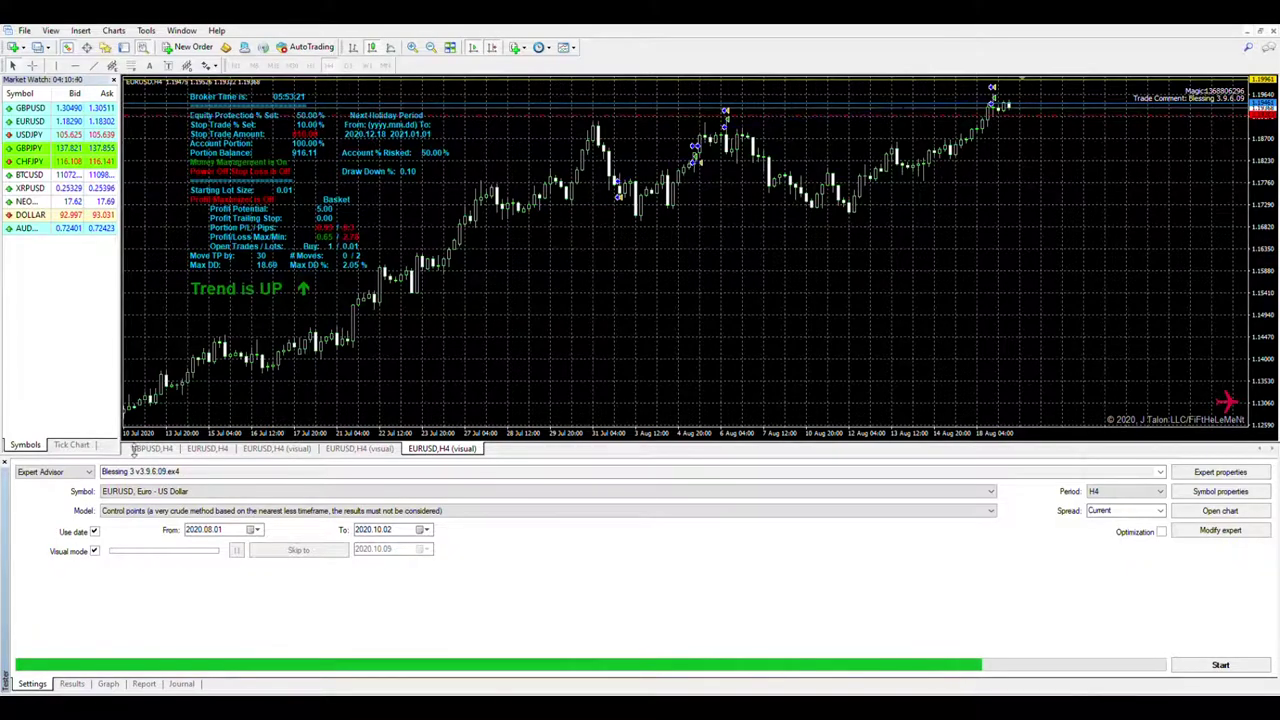
Set the backtest's end date to 2020.09.30 and enable visual mode
click(122, 512)
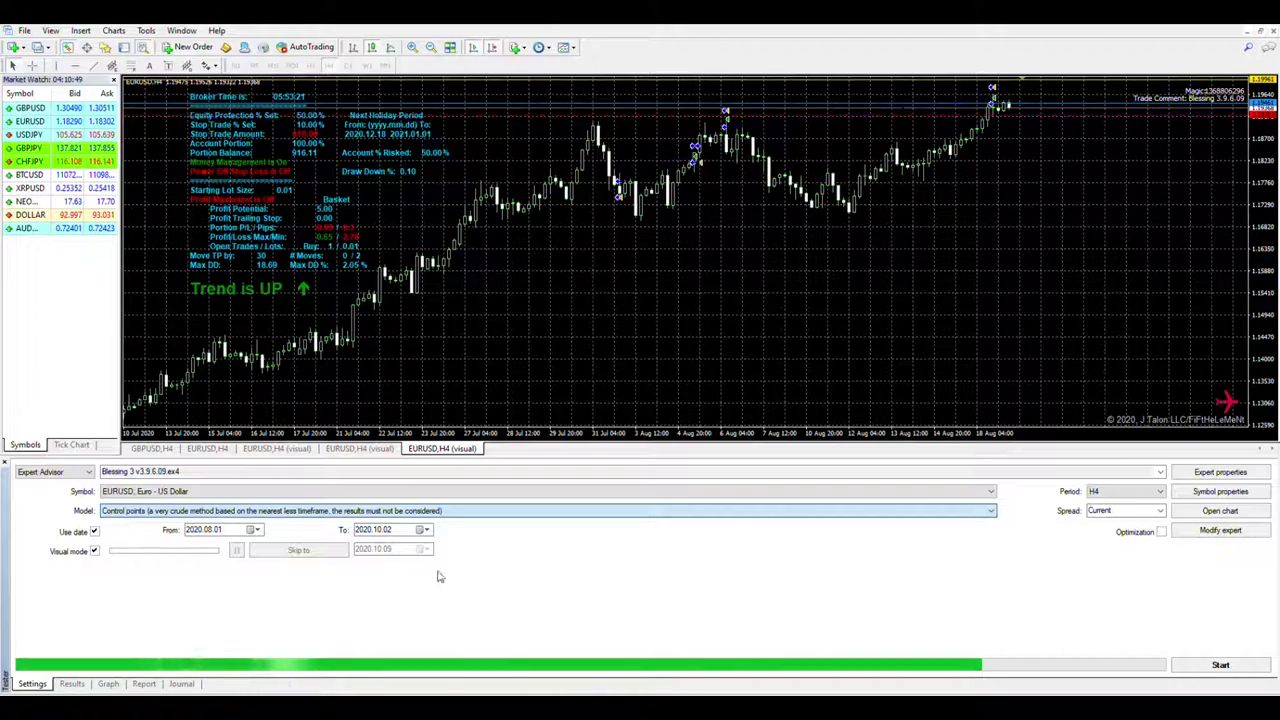
click(592, 608)
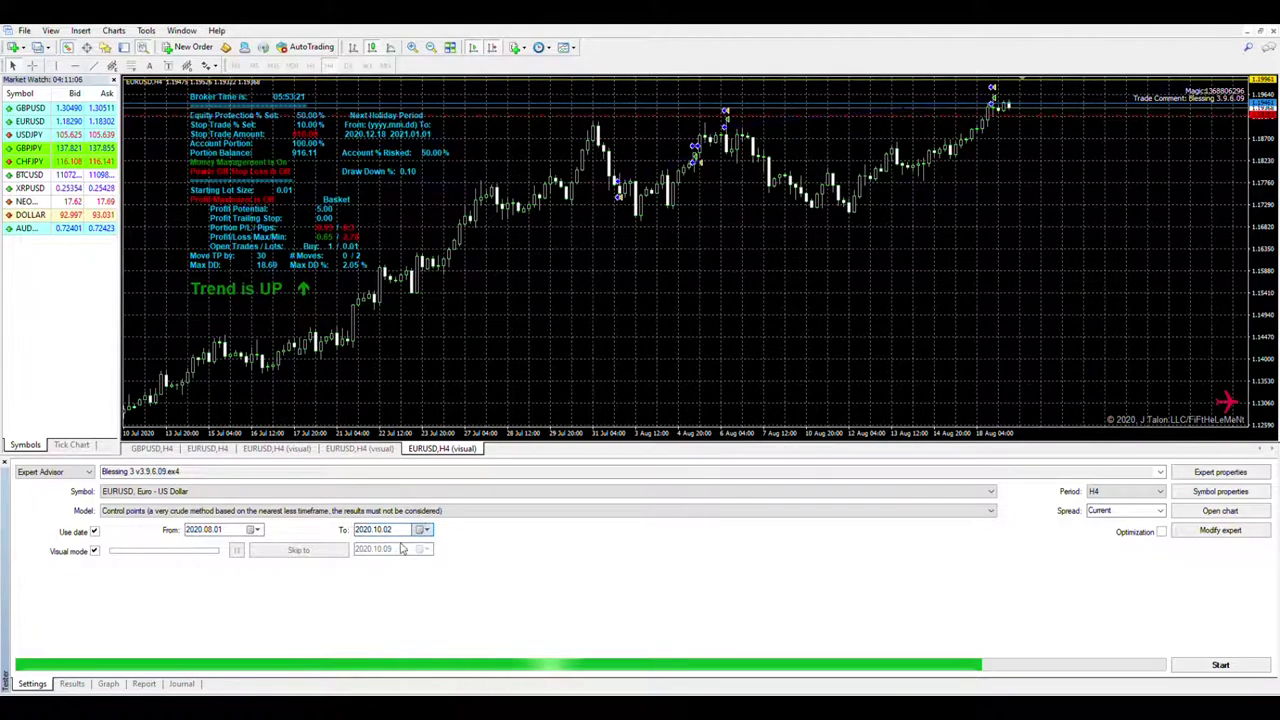
text(0901)
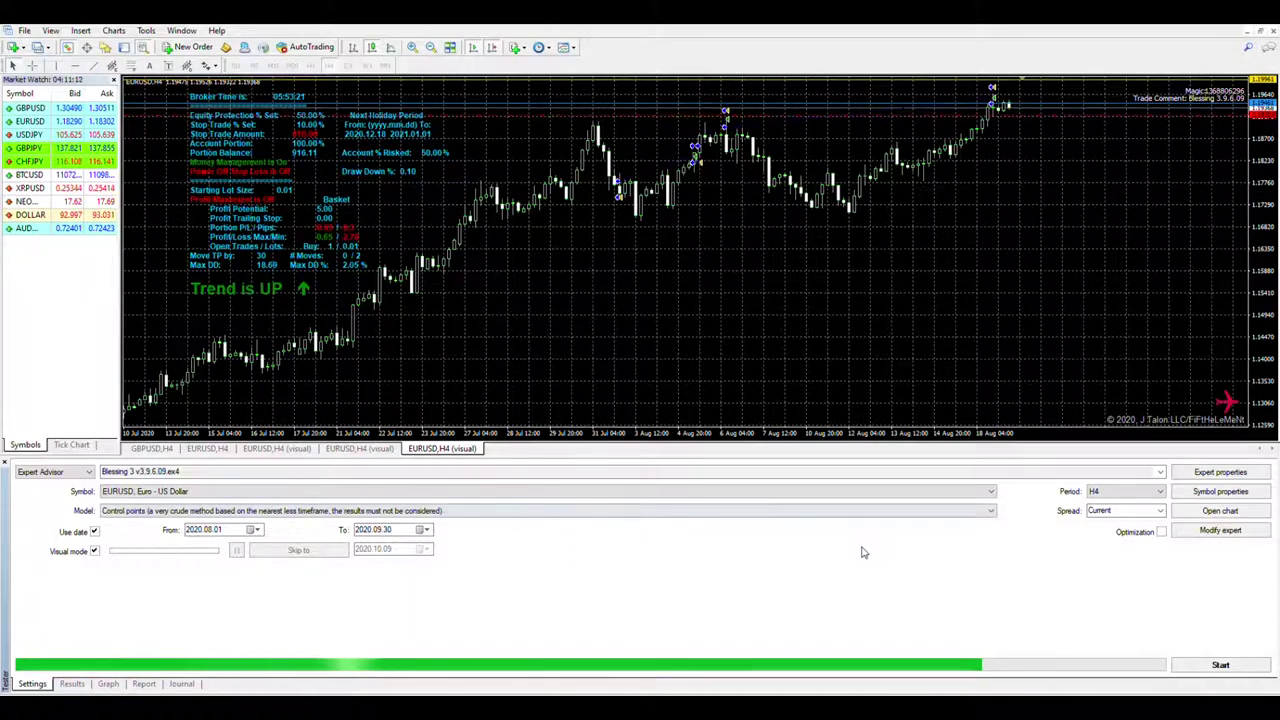
click(95, 550)
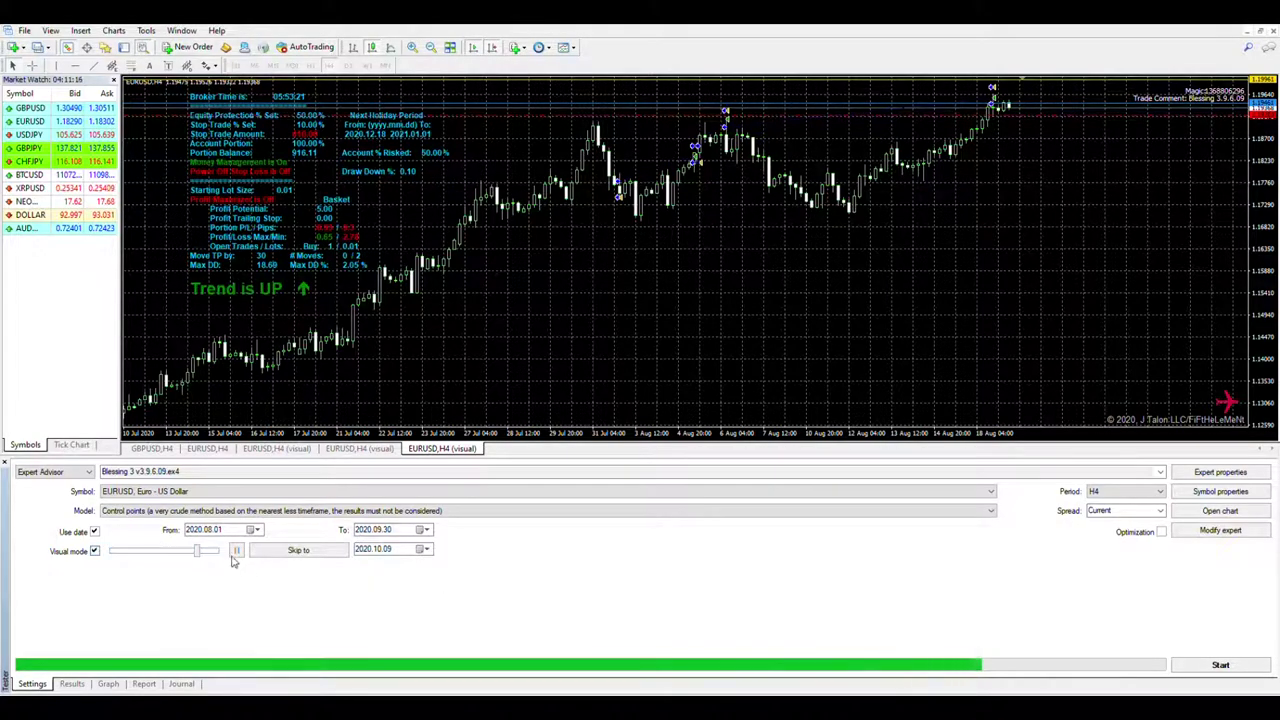
Run the Blessing 3 backtest on EURUSD H4 and raise the visual playback speed to near maximum
click(1219, 665)
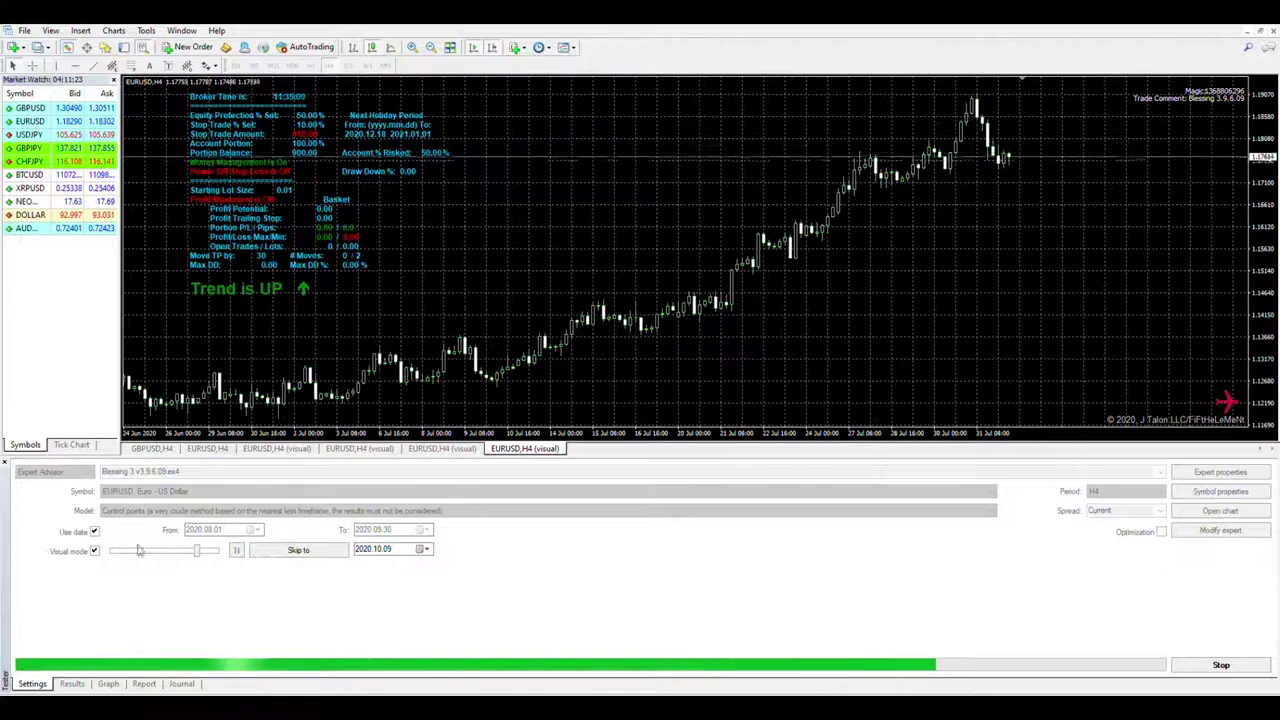
drag(197, 550, 210, 550)
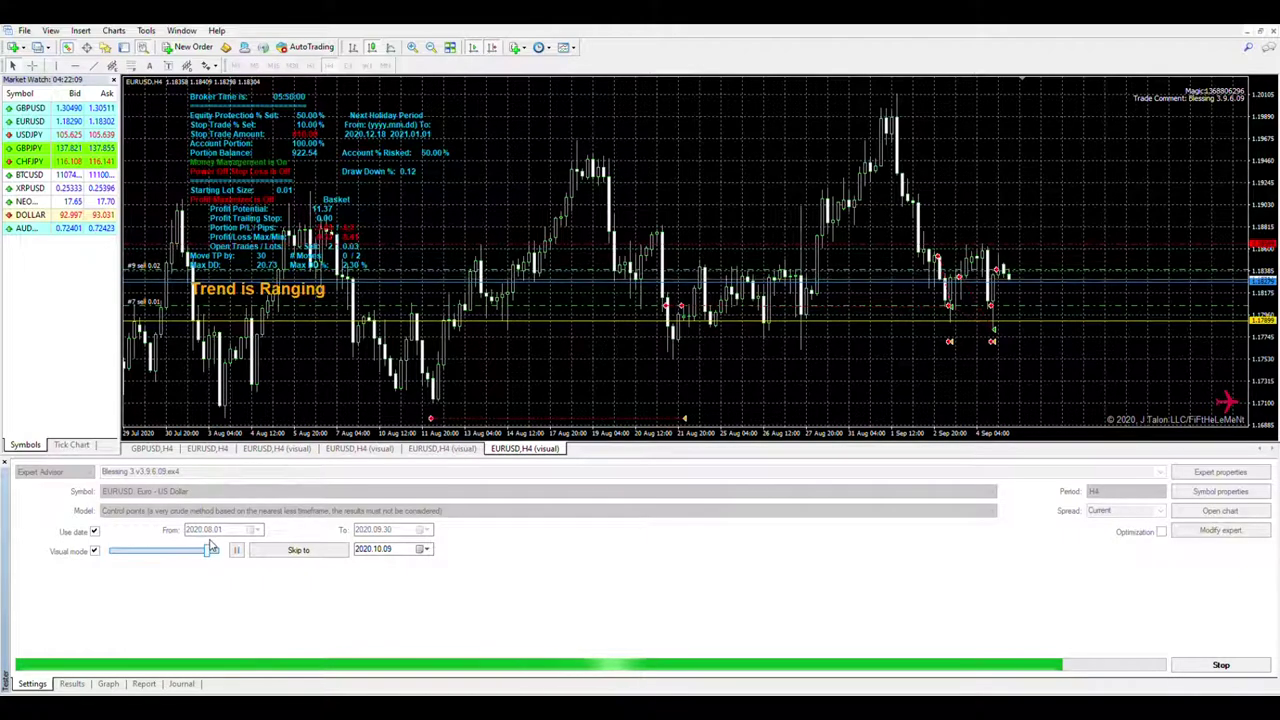
drag(211, 548, 216, 549)
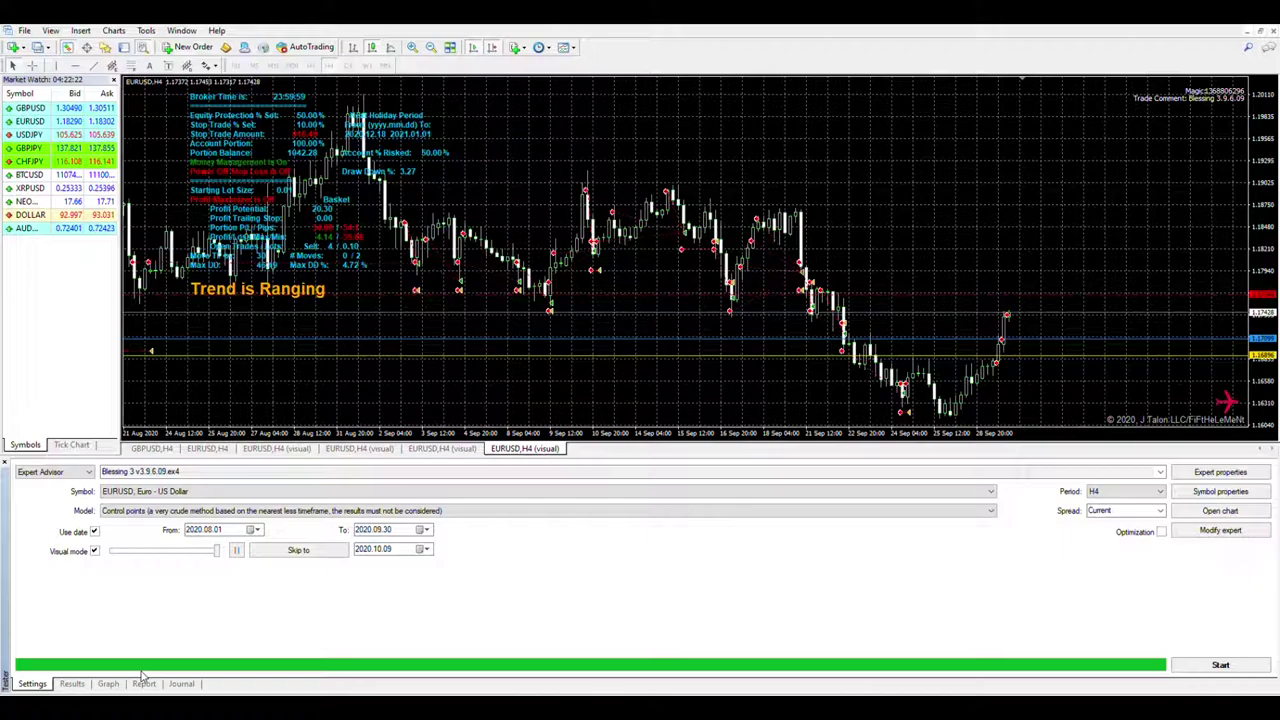
Review the finished backtest's summary report, balance graph and list of trade results
click(144, 683)
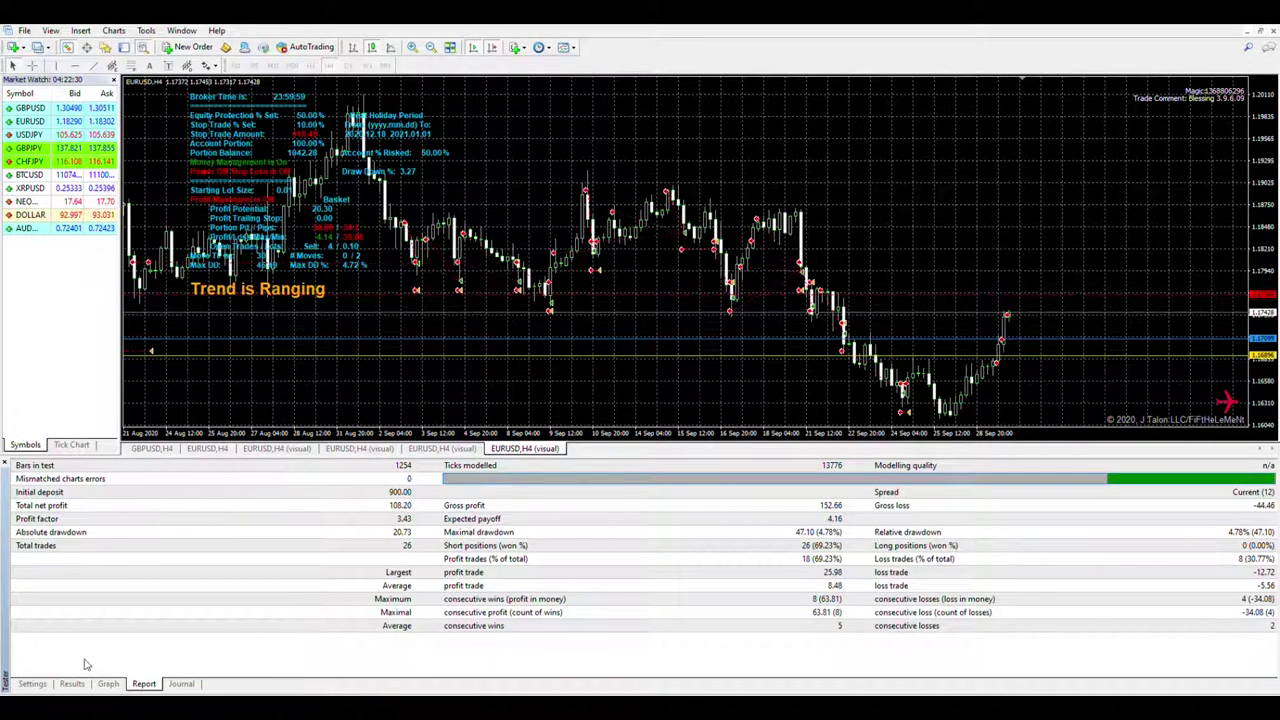
click(104, 683)
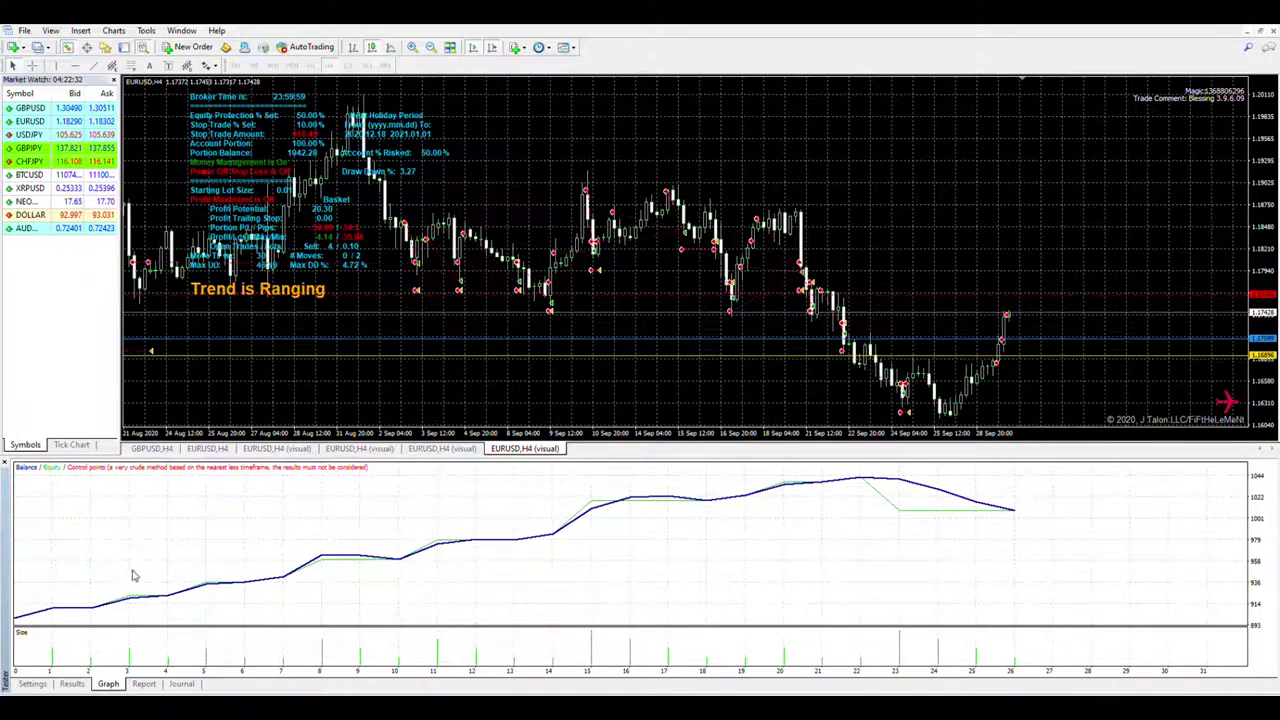
click(71, 683)
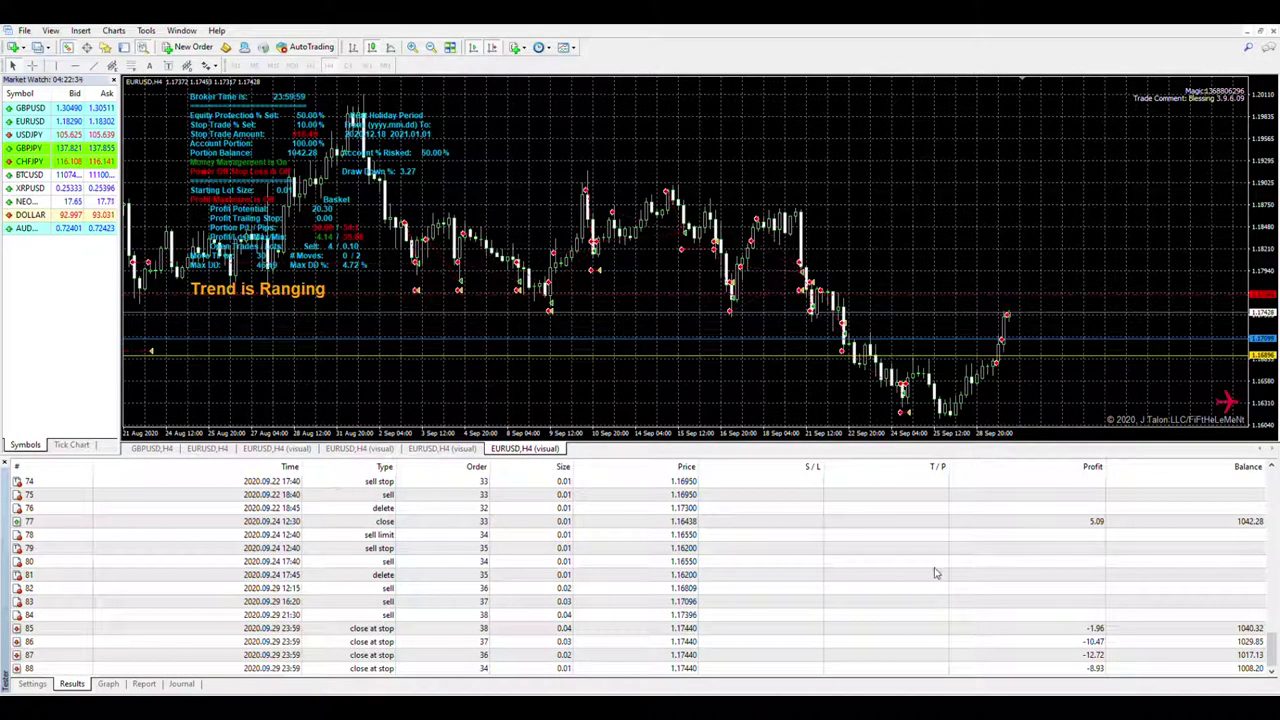
Examine the profit and balance of the backtest's orders from the first entry through the final one
drag(1275, 652, 1266, 476)
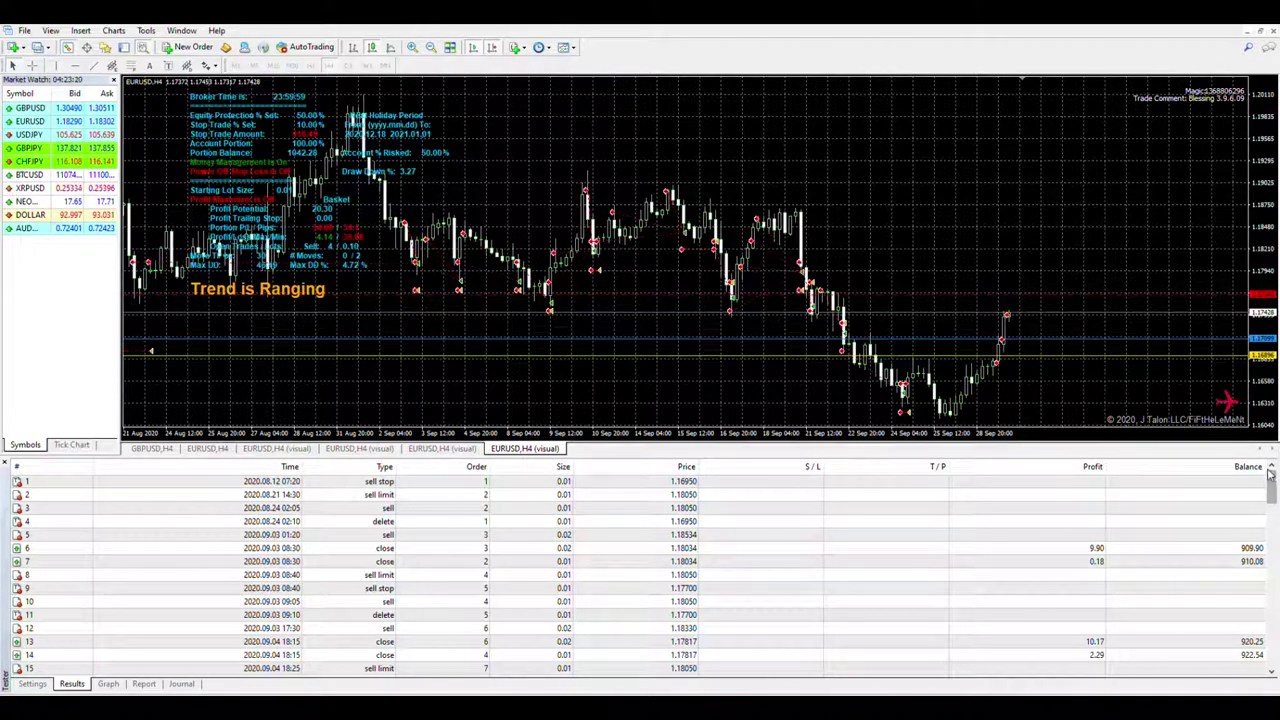
drag(1273, 478, 1273, 479)
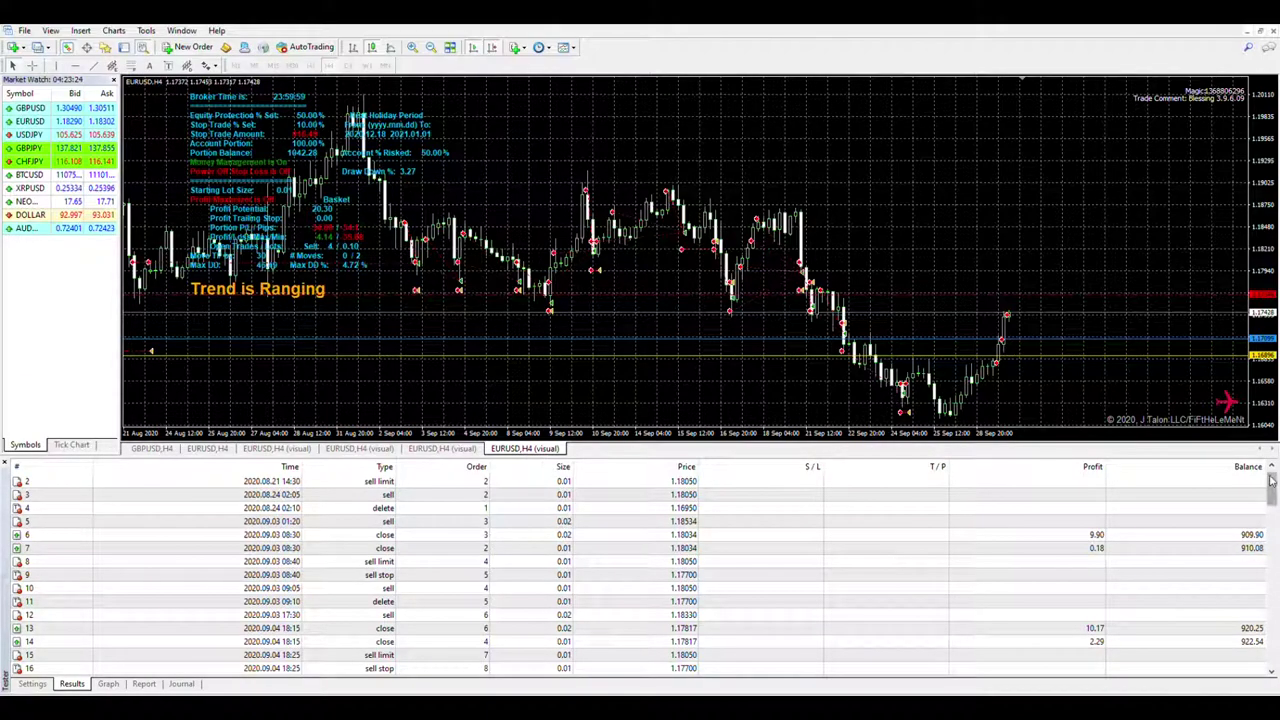
drag(1271, 487, 1271, 537)
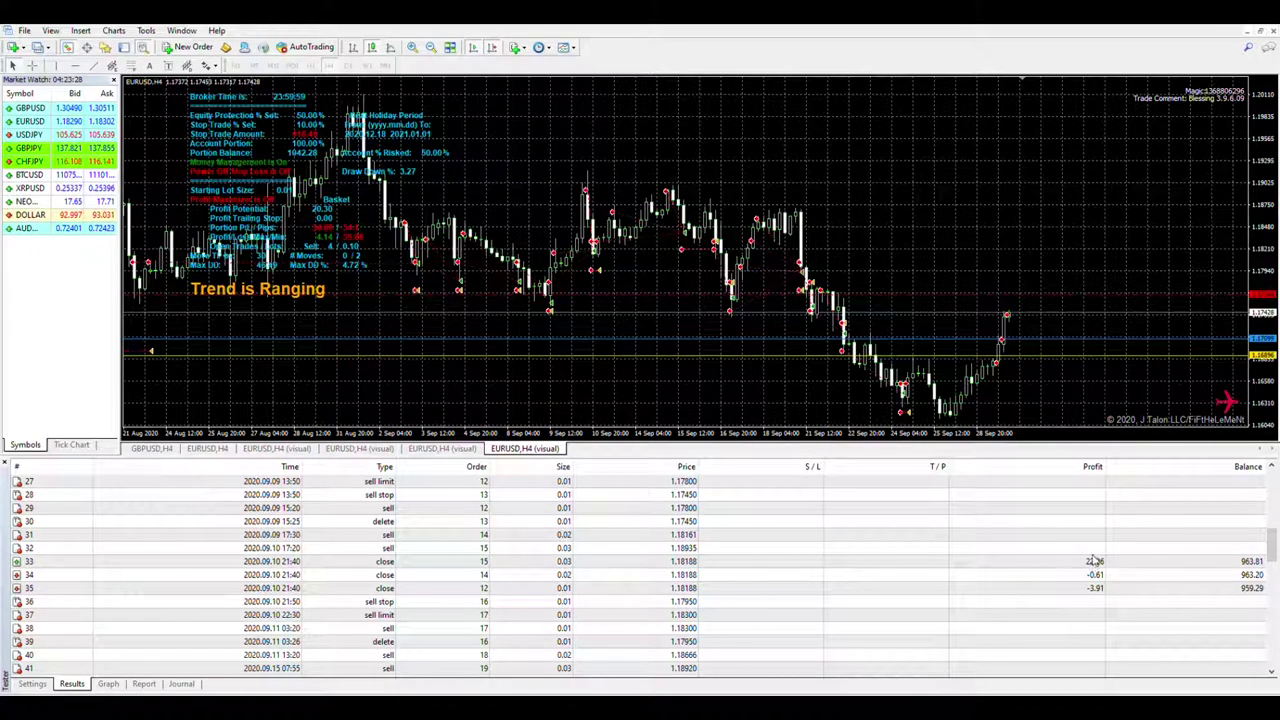
scroll(1094, 550, down, 5)
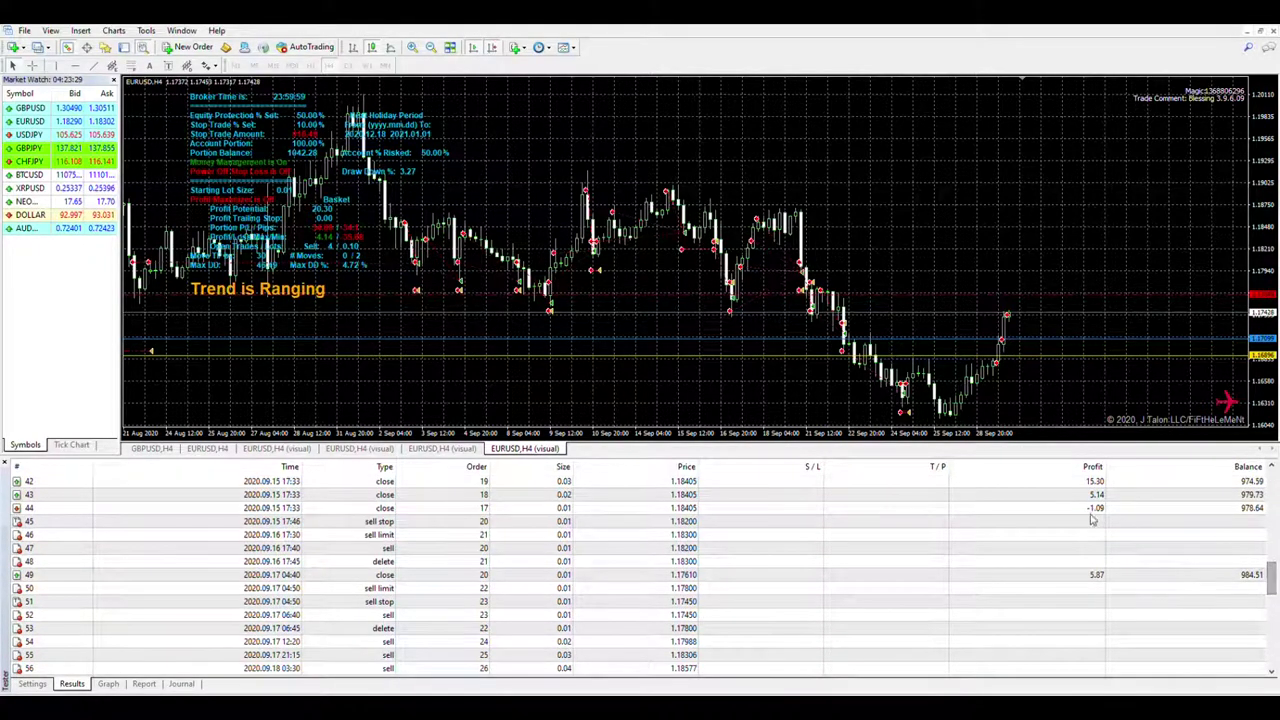
drag(1271, 557, 1270, 598)
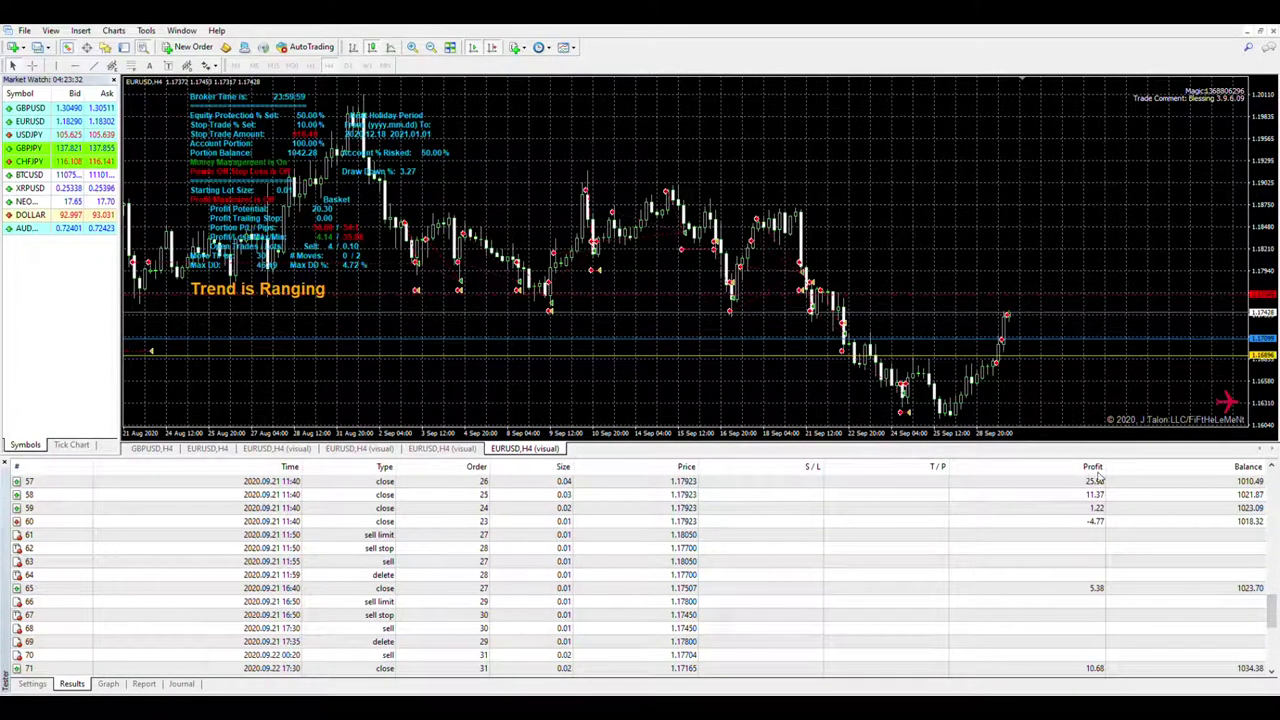
drag(1272, 590, 1273, 655)
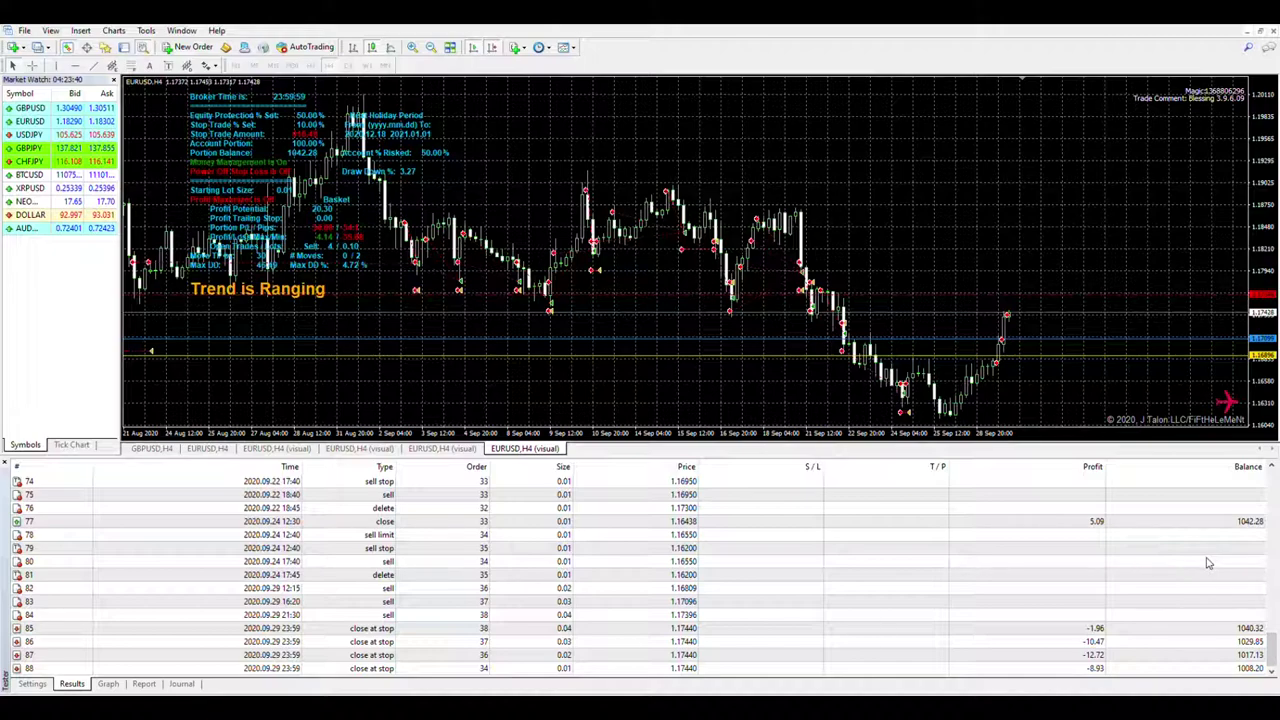
click(1243, 668)
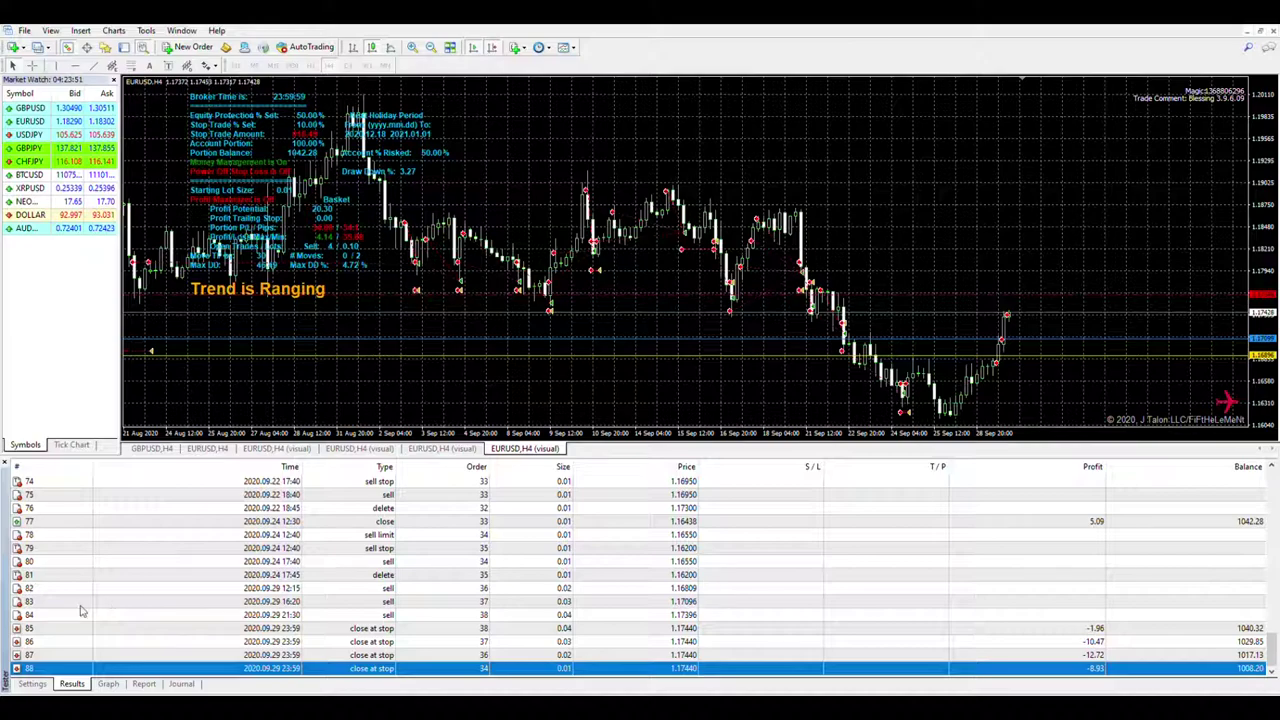
click(98, 681)
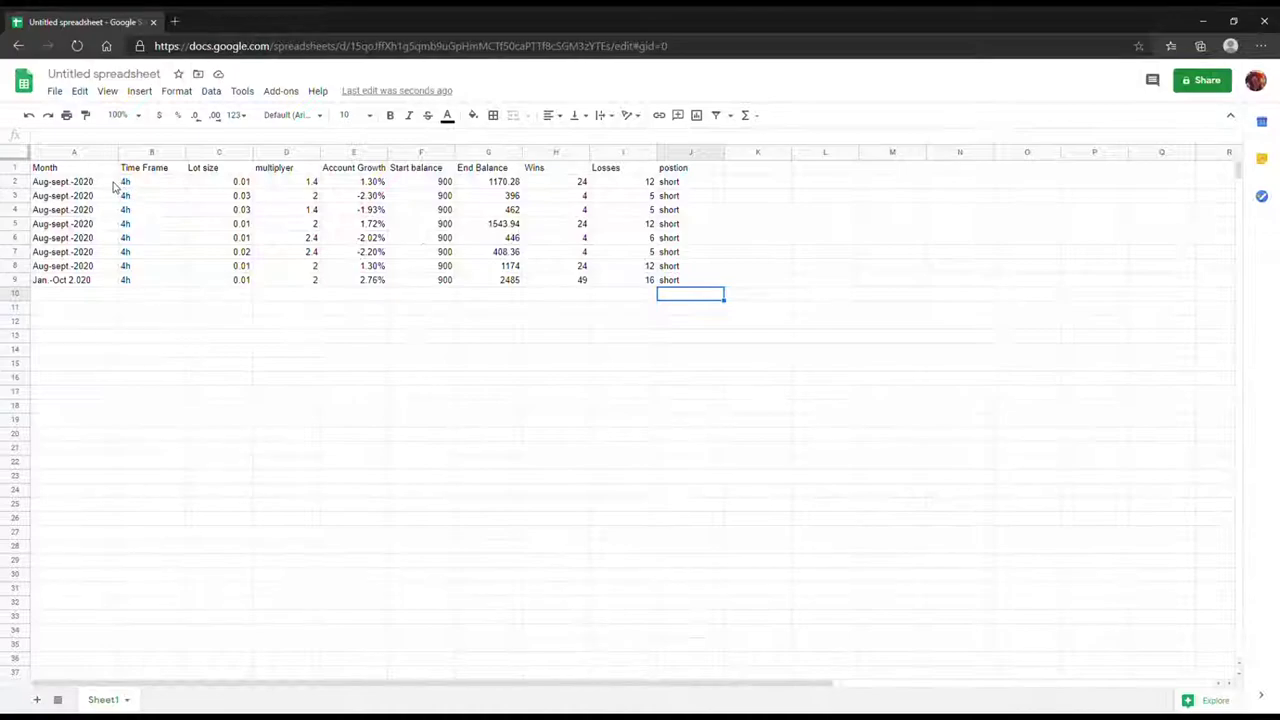
In the Google Sheets test log, examine each value of the first Aug-sept.-2020 test in row 2, from month to position
click(112, 184)
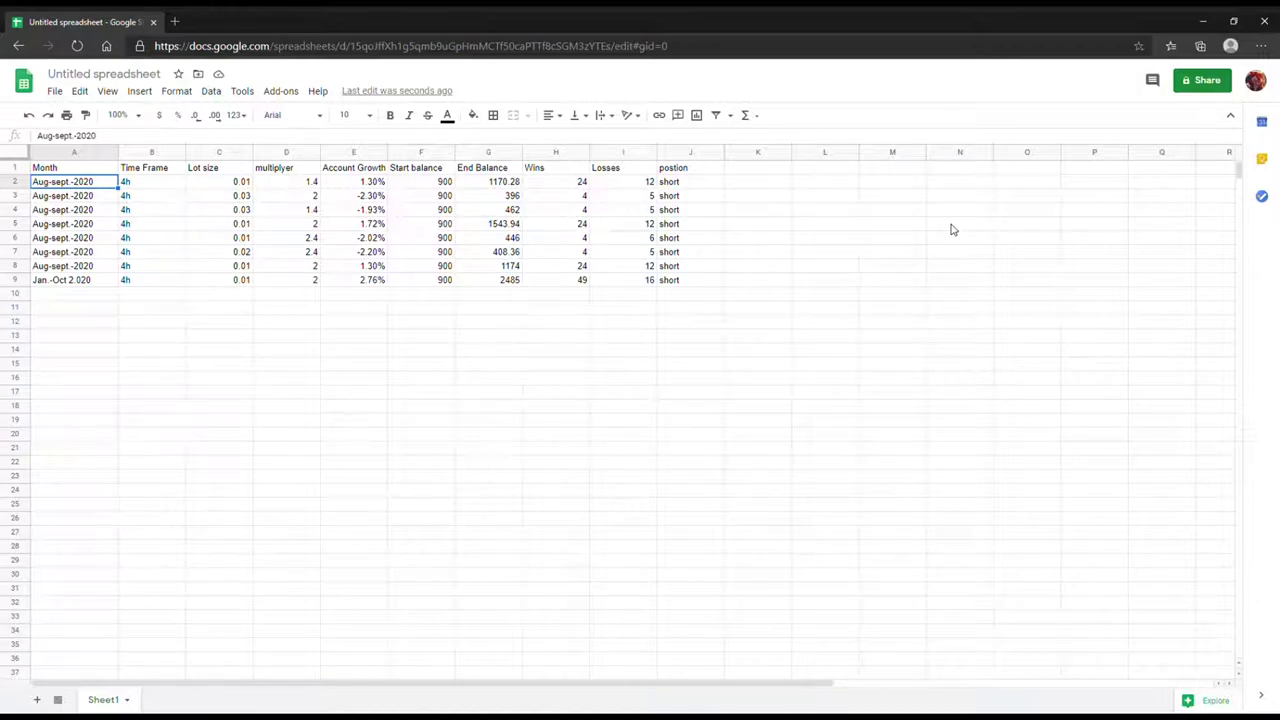
key(Right)
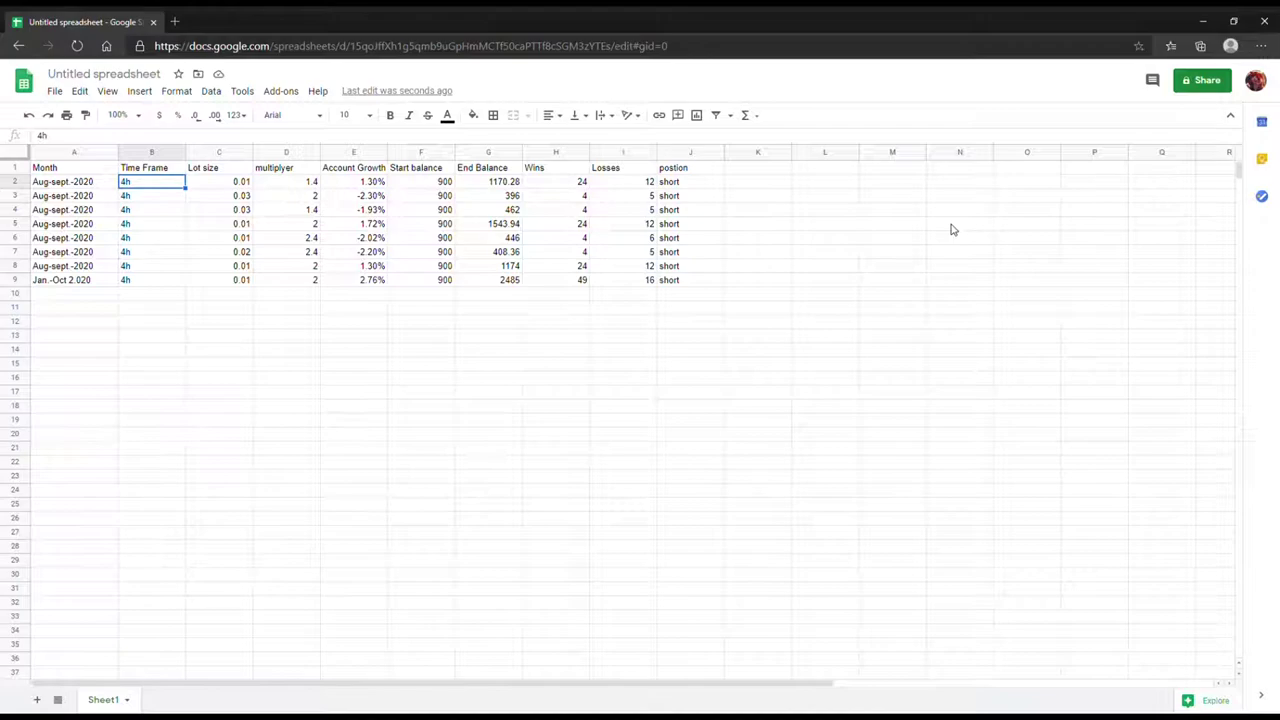
key(Right)
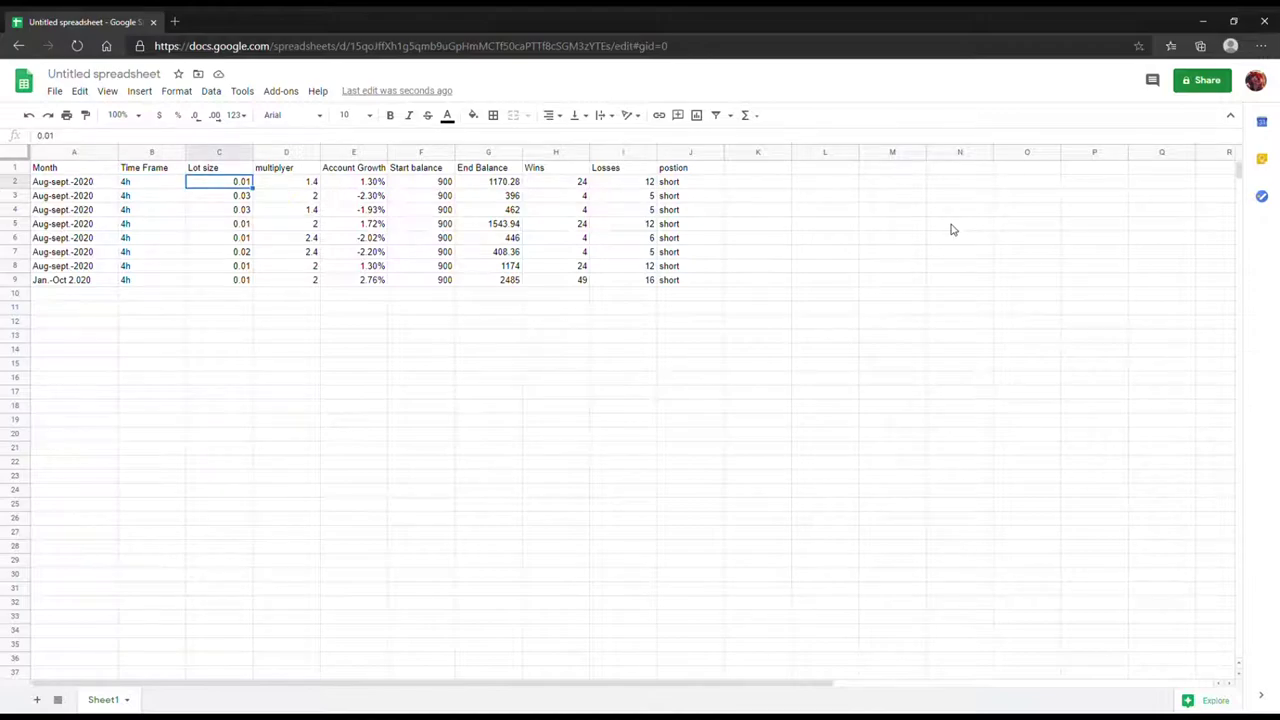
key(Right)
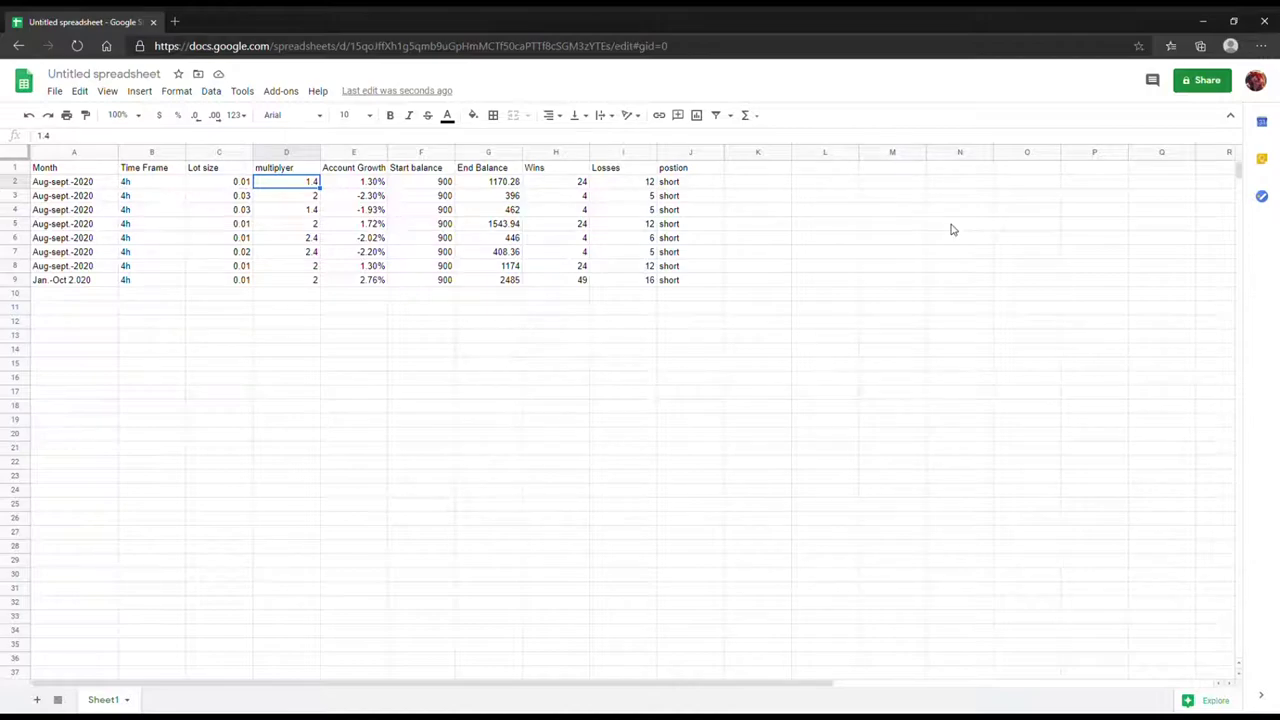
key(Right)
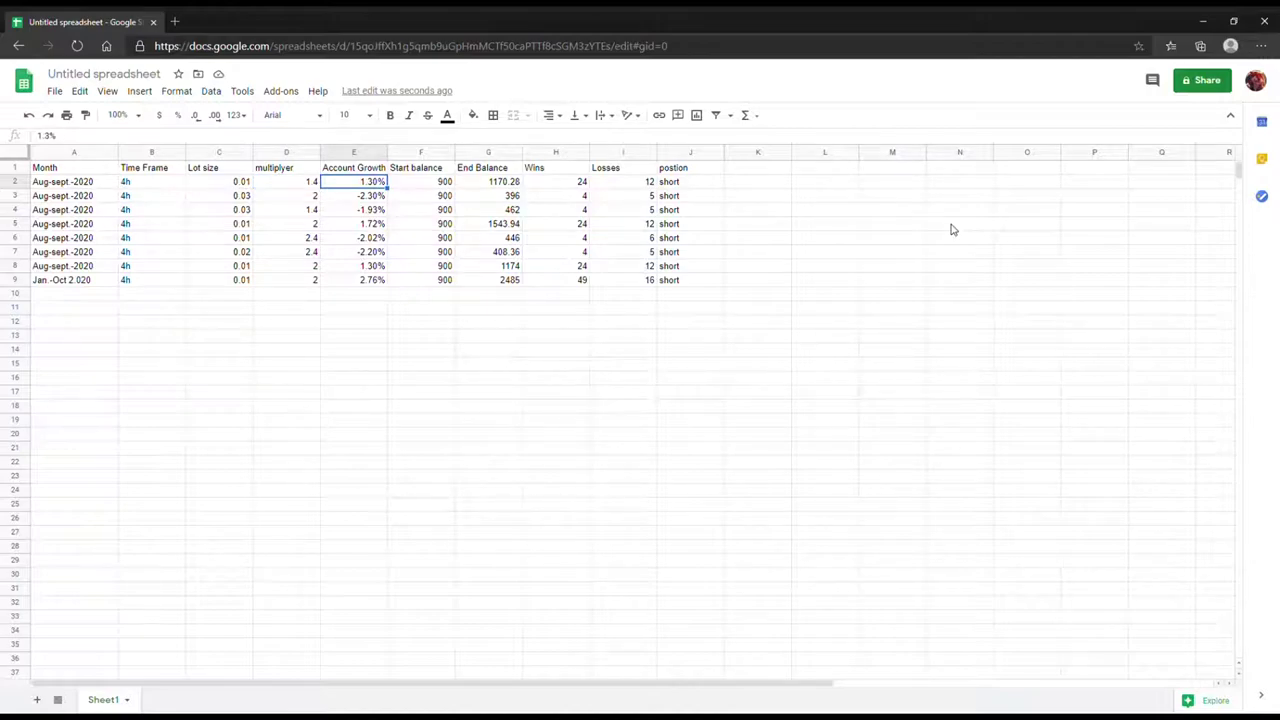
key(Right)
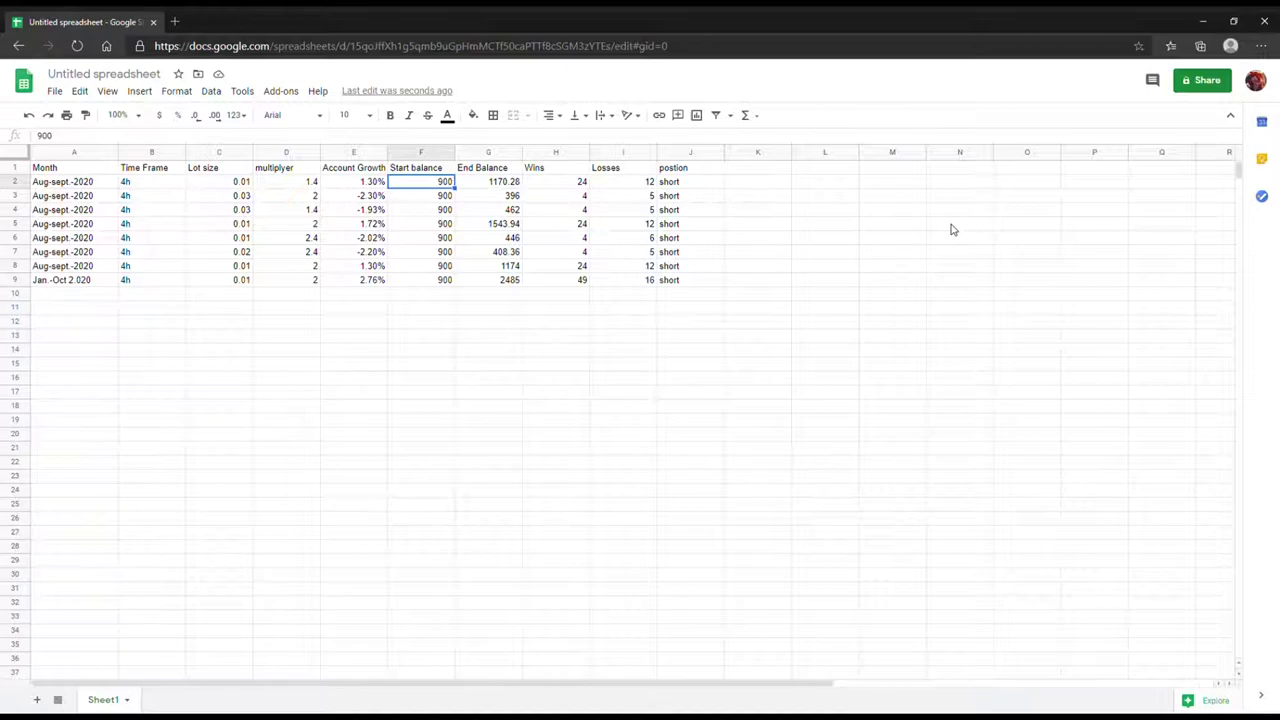
key(Right)
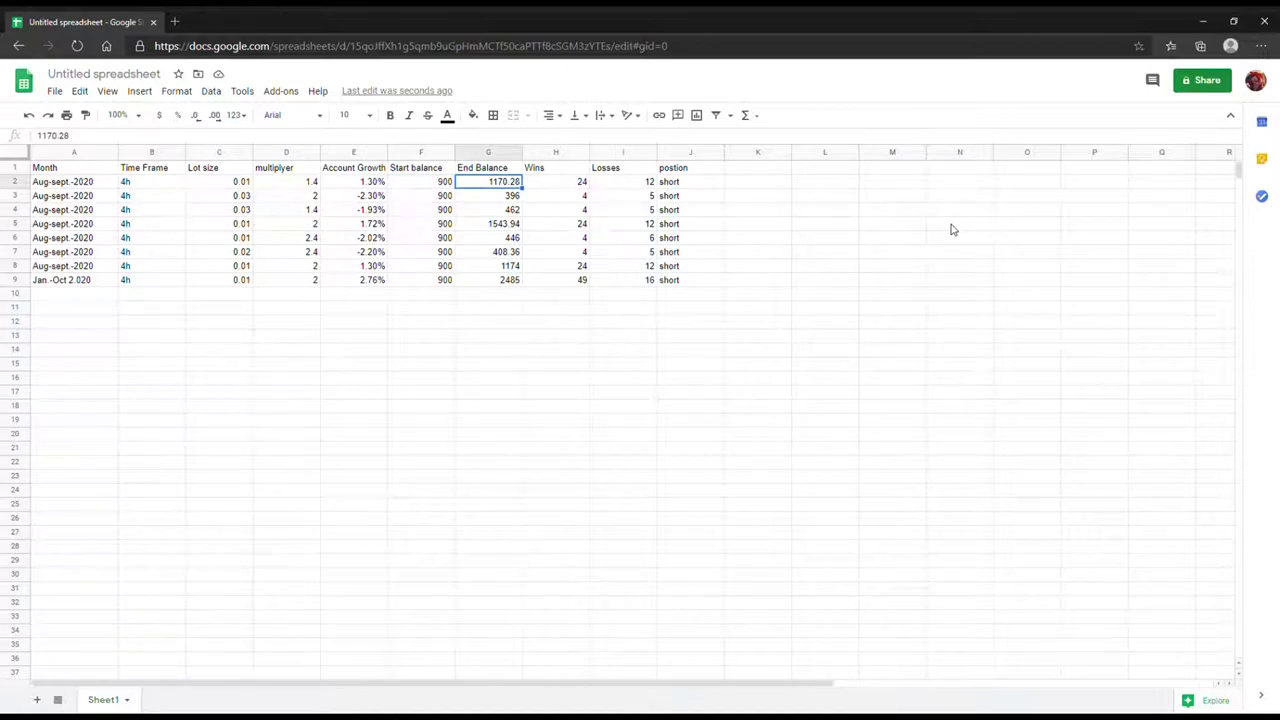
key(Right)
key(Right)
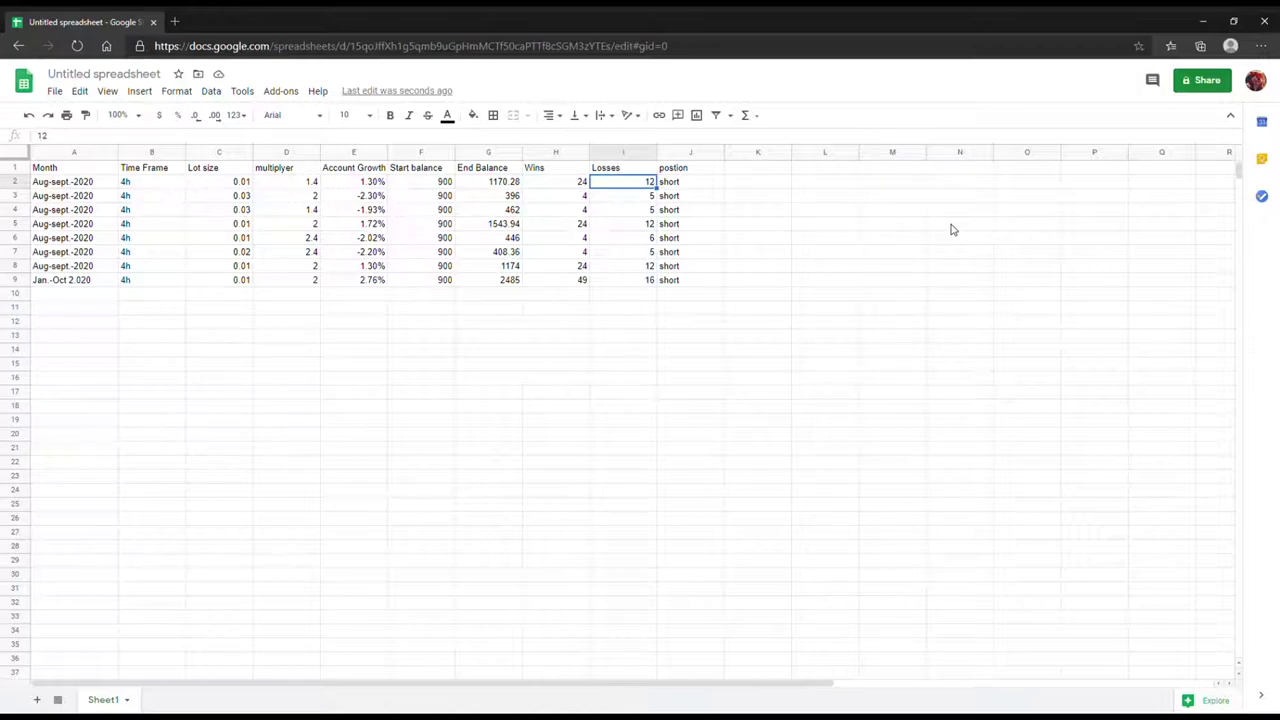
key(Right)
key(Down)
key(Up)
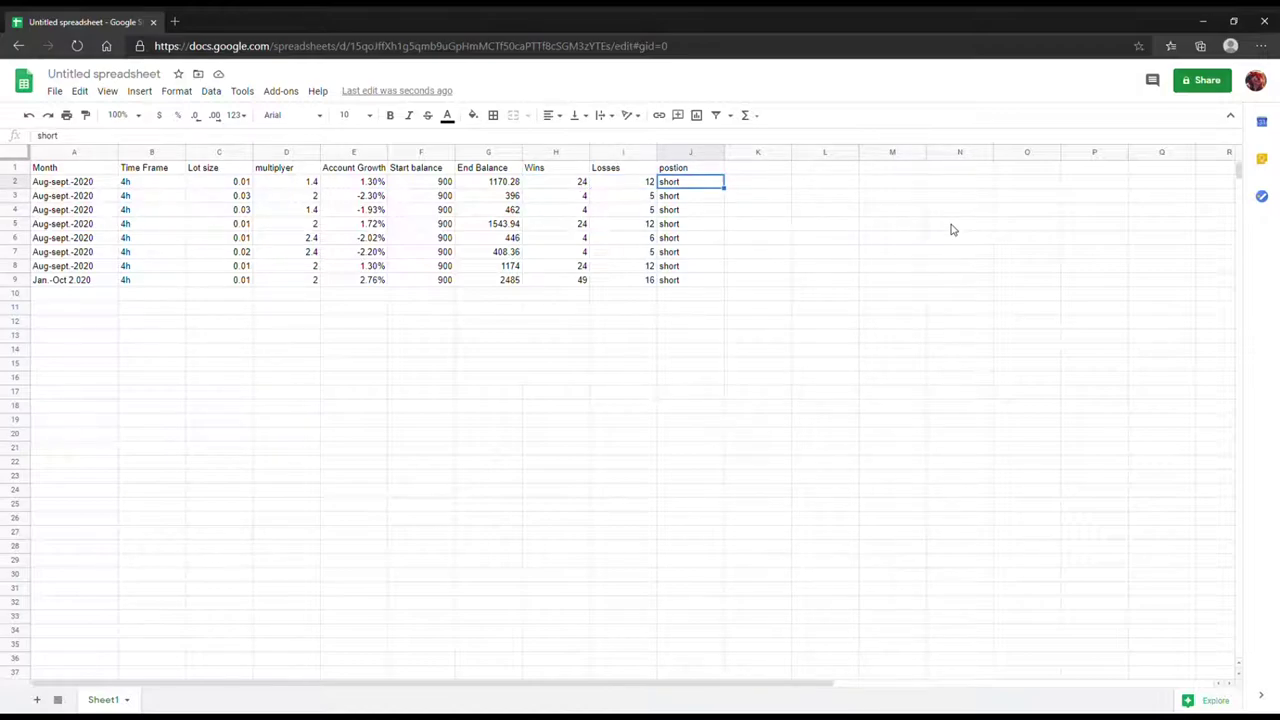
Examine the second Aug-sept.-2020 test in row 3, from month and lot size through multiplier, account growth and balances to wins and losses
key(Down)
key(Left)
key(Left)
key(Left)
key(Left)
key(Left)
key(Left)
key(Left)
key(Left)
key(Left)
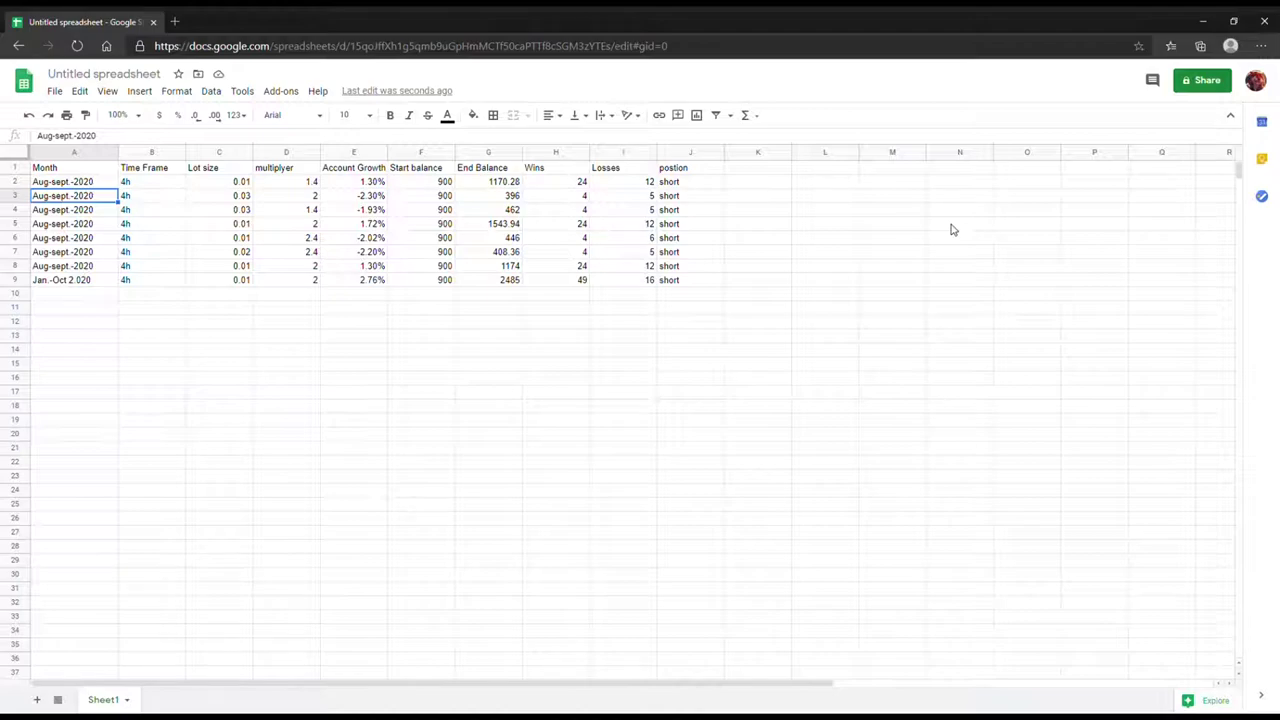
key(Right)
key(Left)
key(Right)
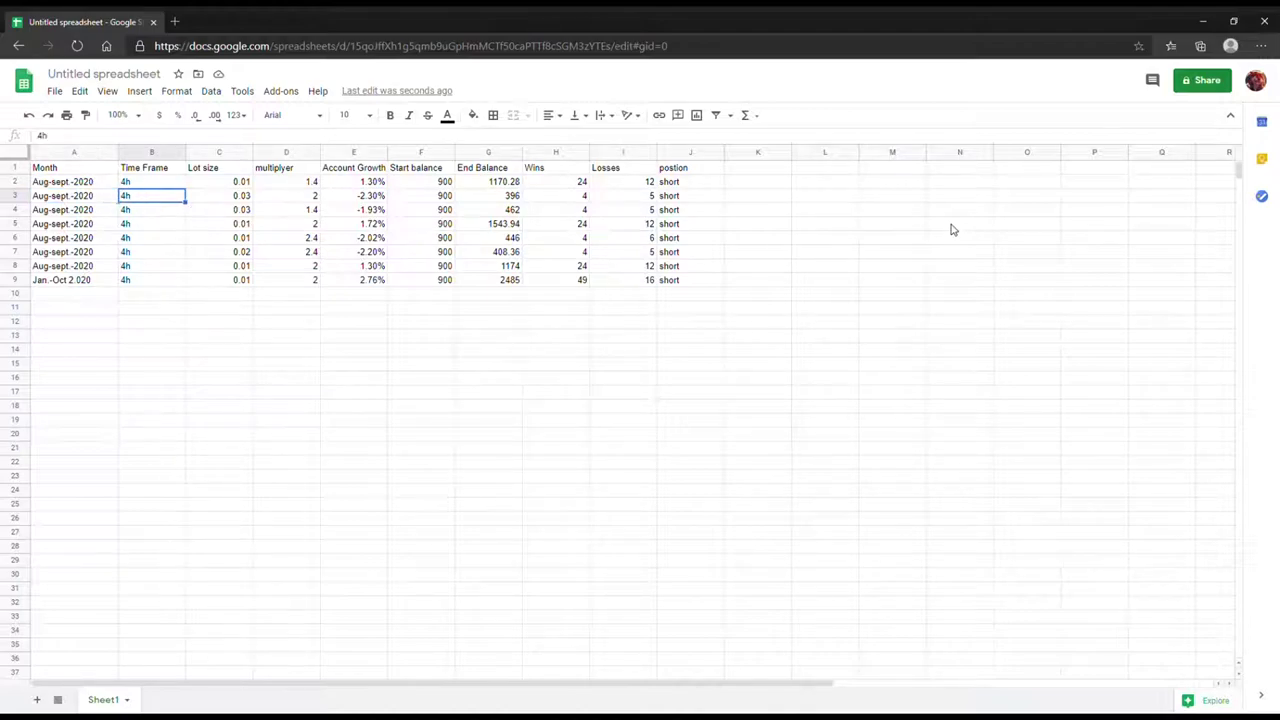
key(Right)
key(Left)
key(Left)
key(Right)
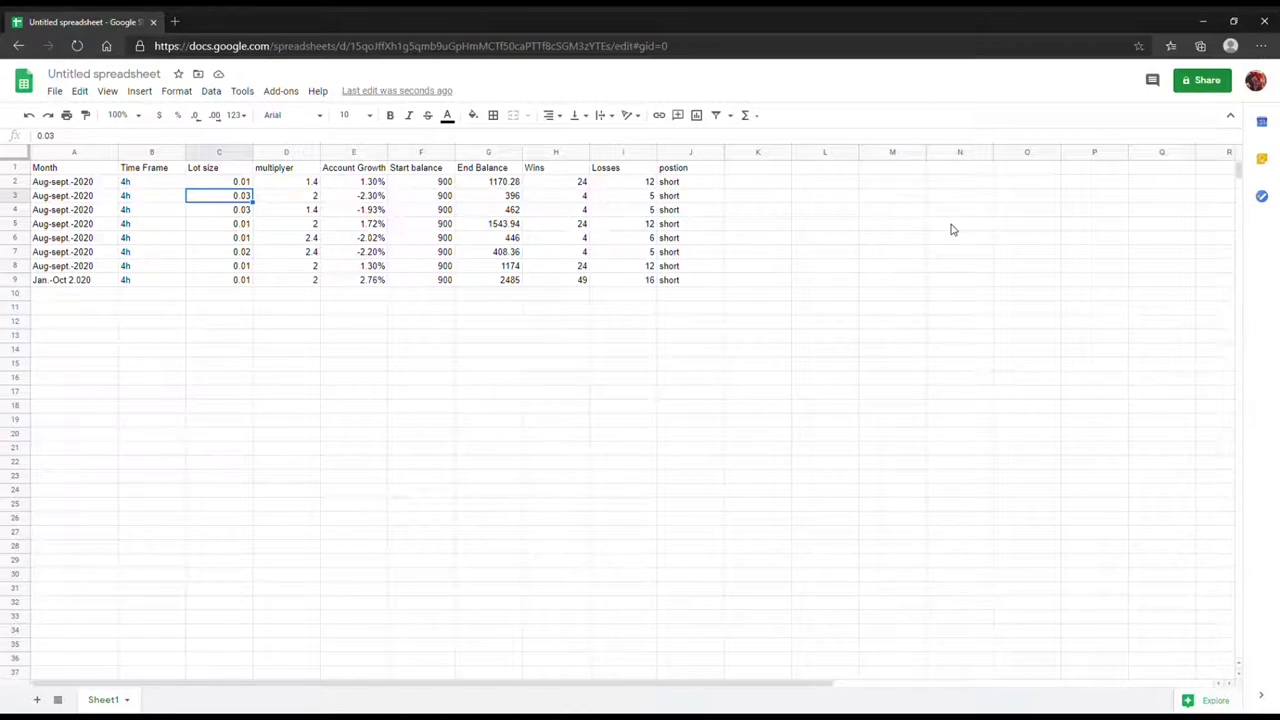
key(Right)
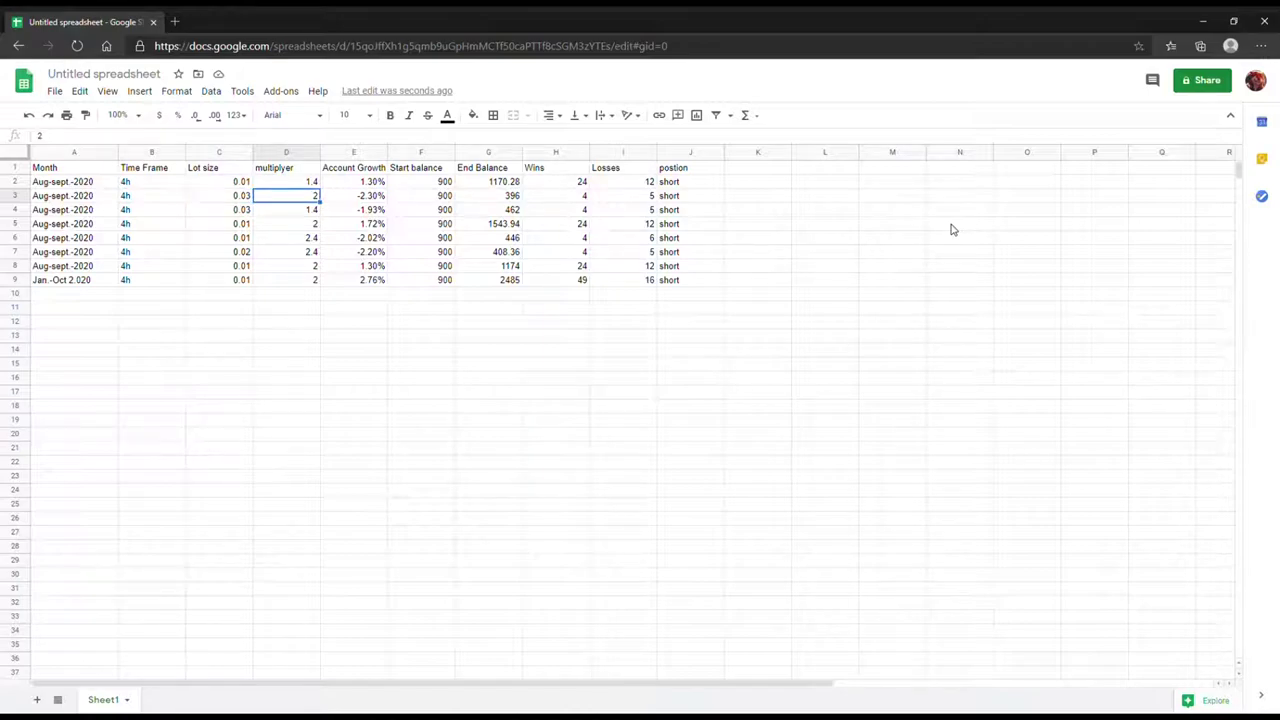
key(Right)
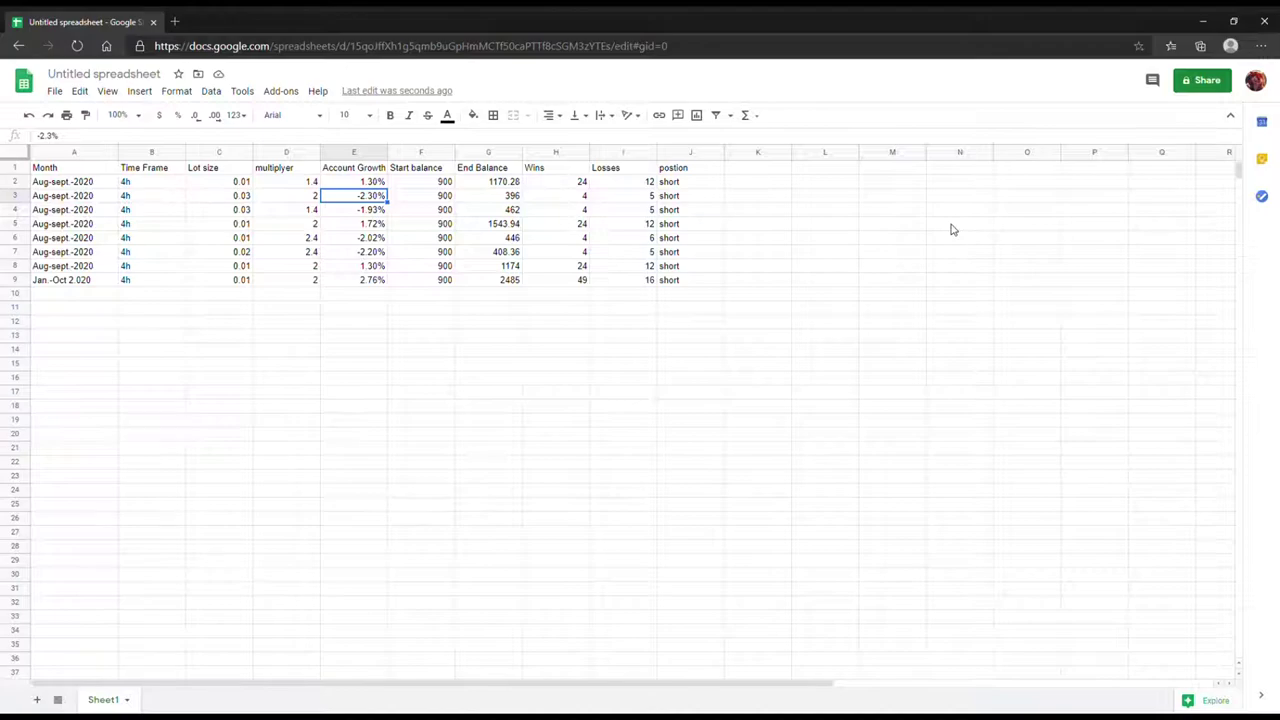
key(Right)
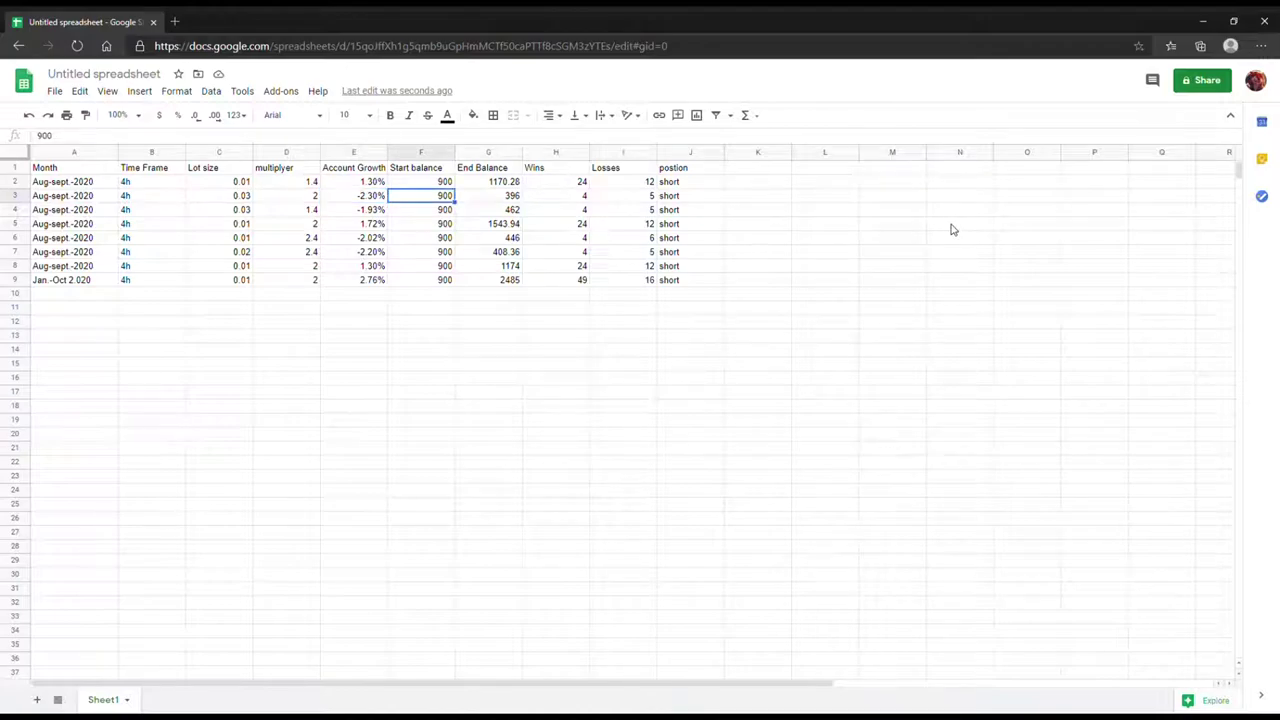
key(Right)
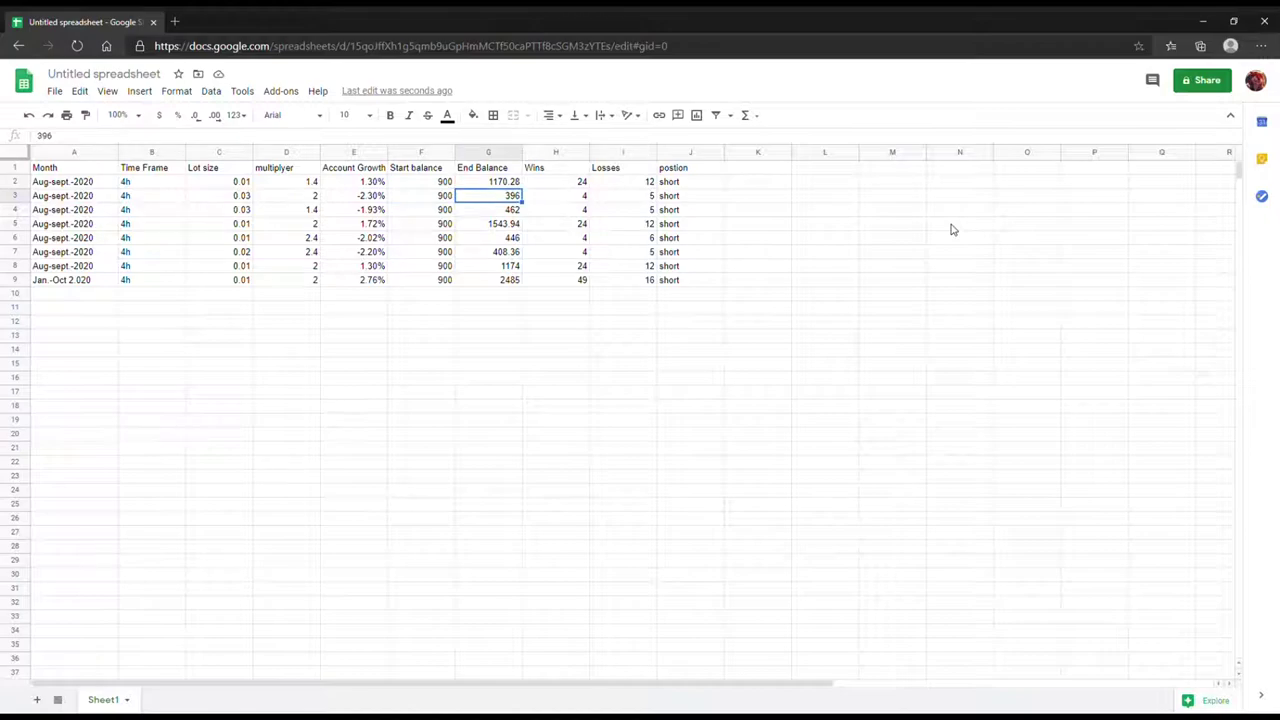
key(Right)
key(Right)
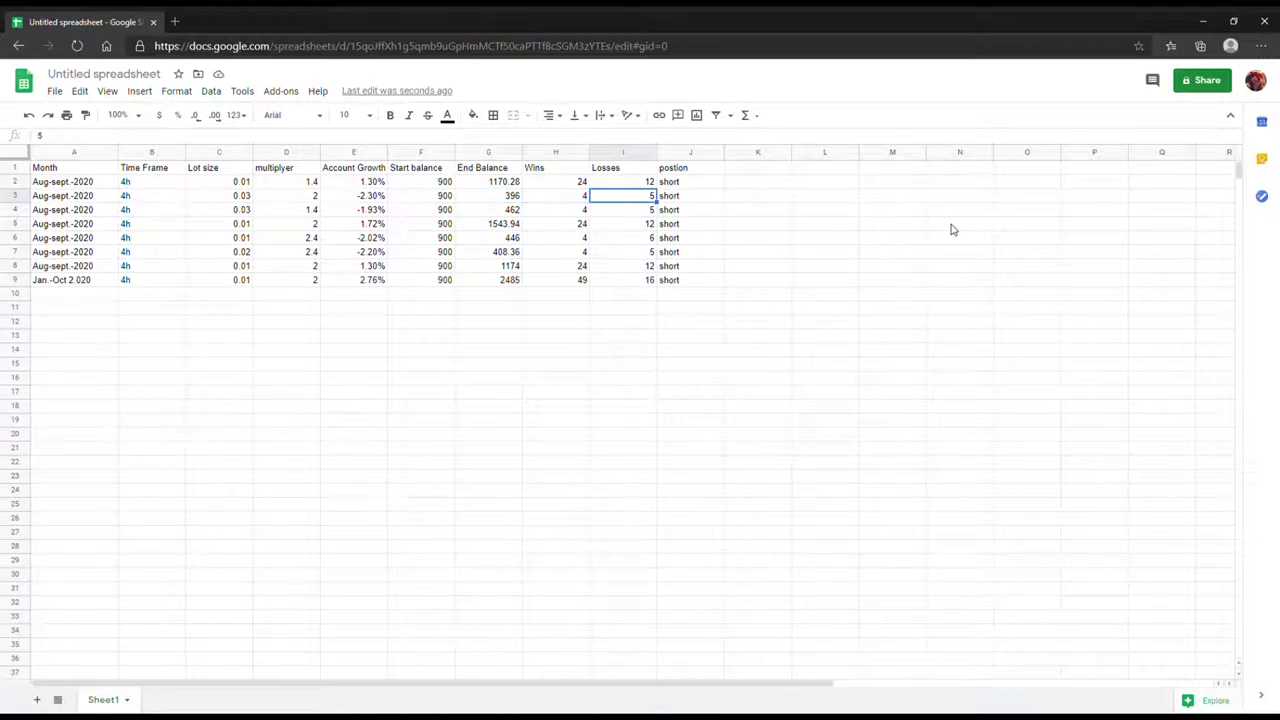
Examine the Aug-sept.-2020 test in row 5, from lot size and multiplier through account growth and balances to wins and losses
key(Left)
key(Down)
key(Down)
key(Left)
key(Left)
key(Left)
key(Left)
key(Left)
key(Left)
key(Left)
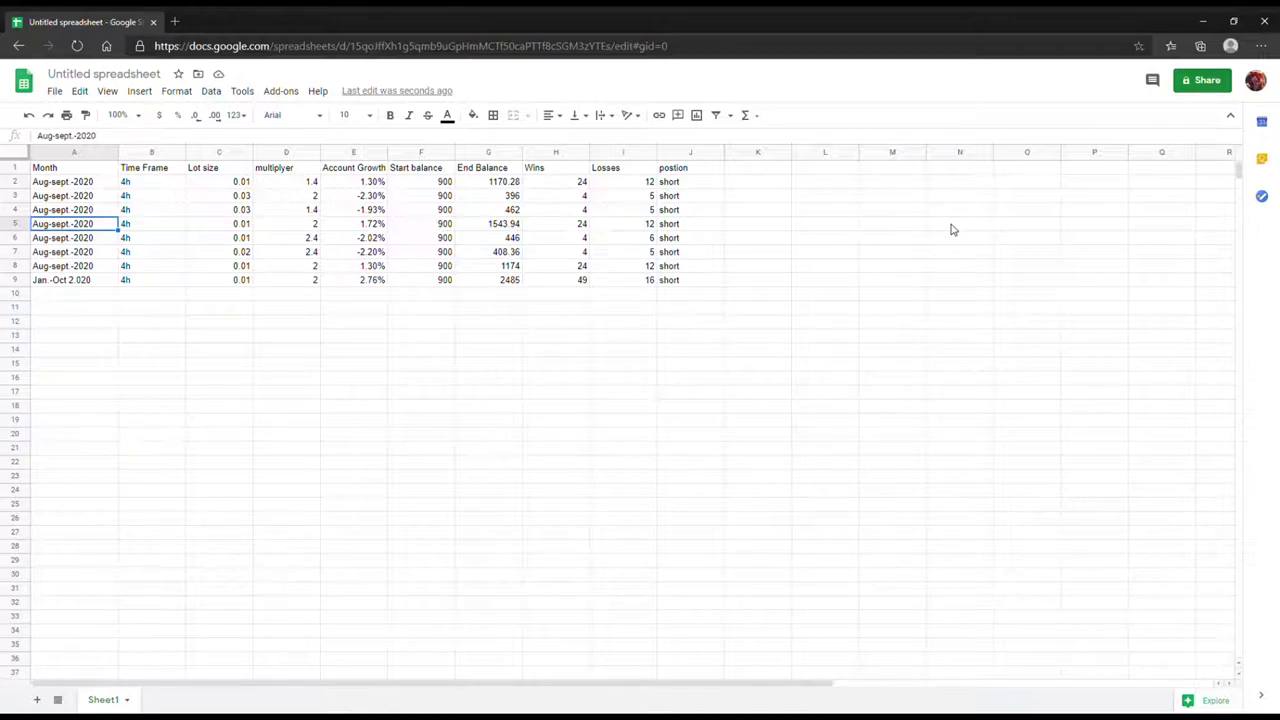
key(Down)
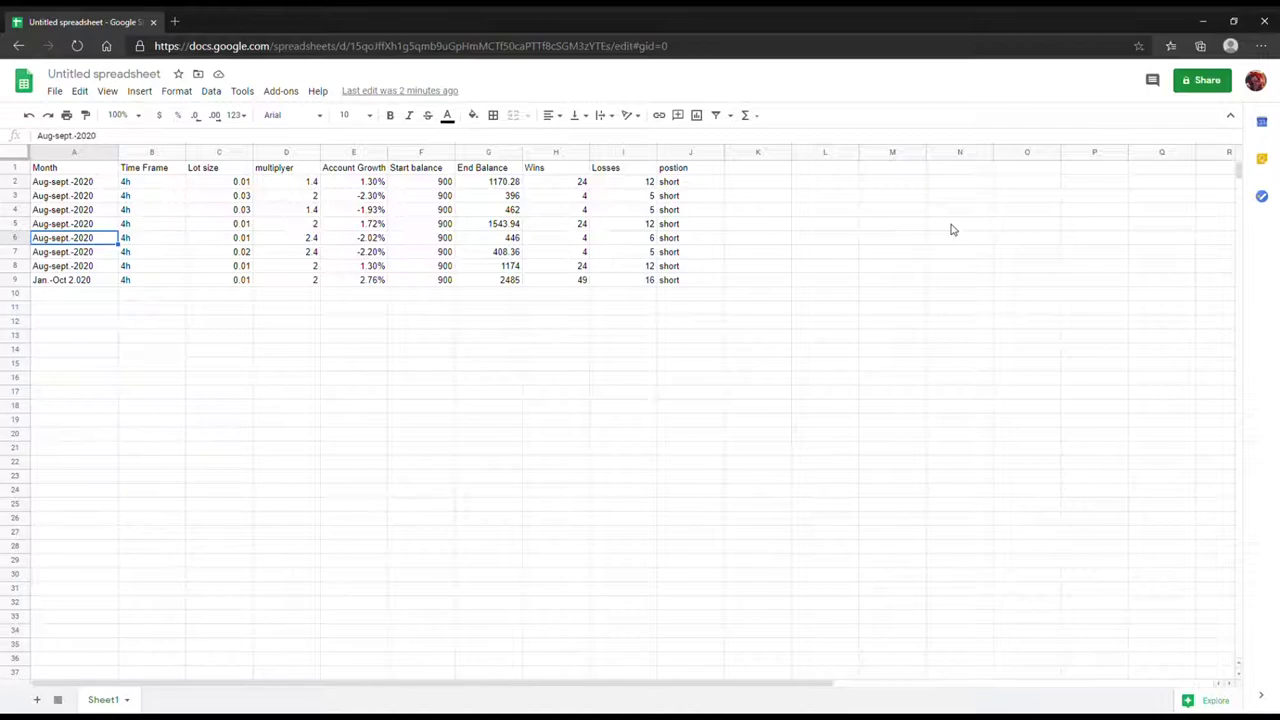
key(Up)
key(Right)
key(Right)
key(Right)
key(Left)
key(Left)
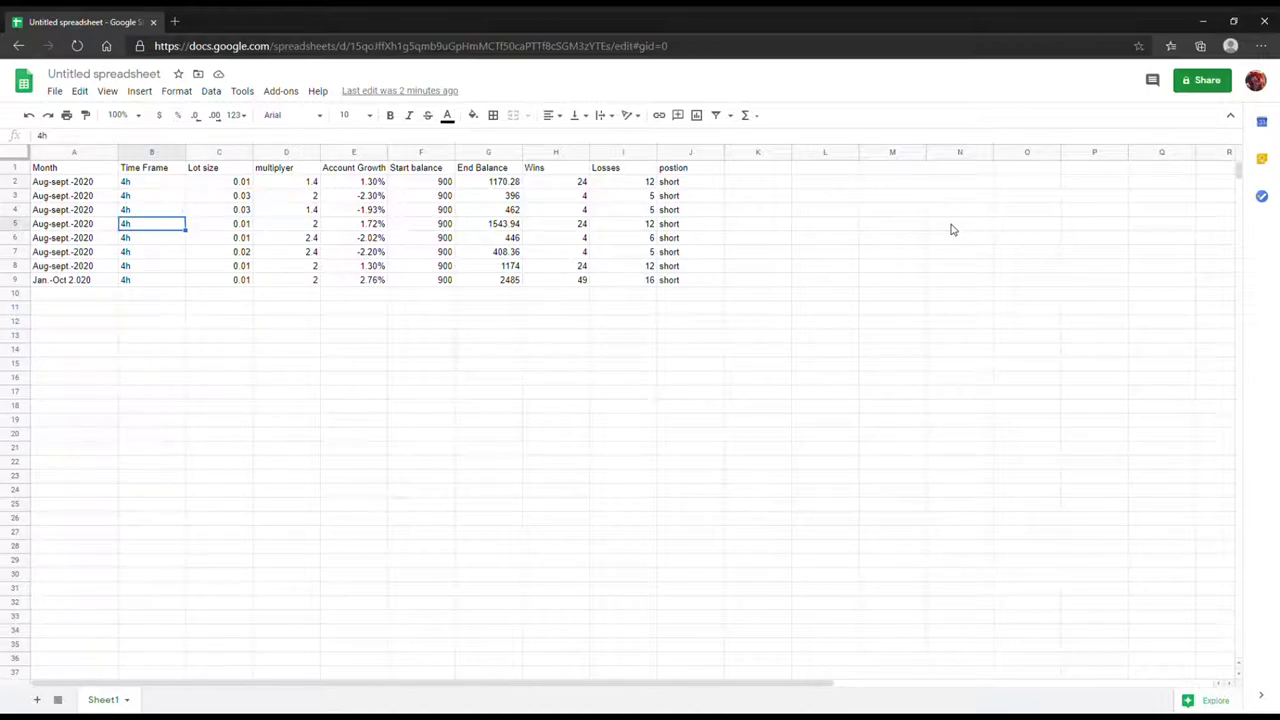
key(Right)
key(Right)
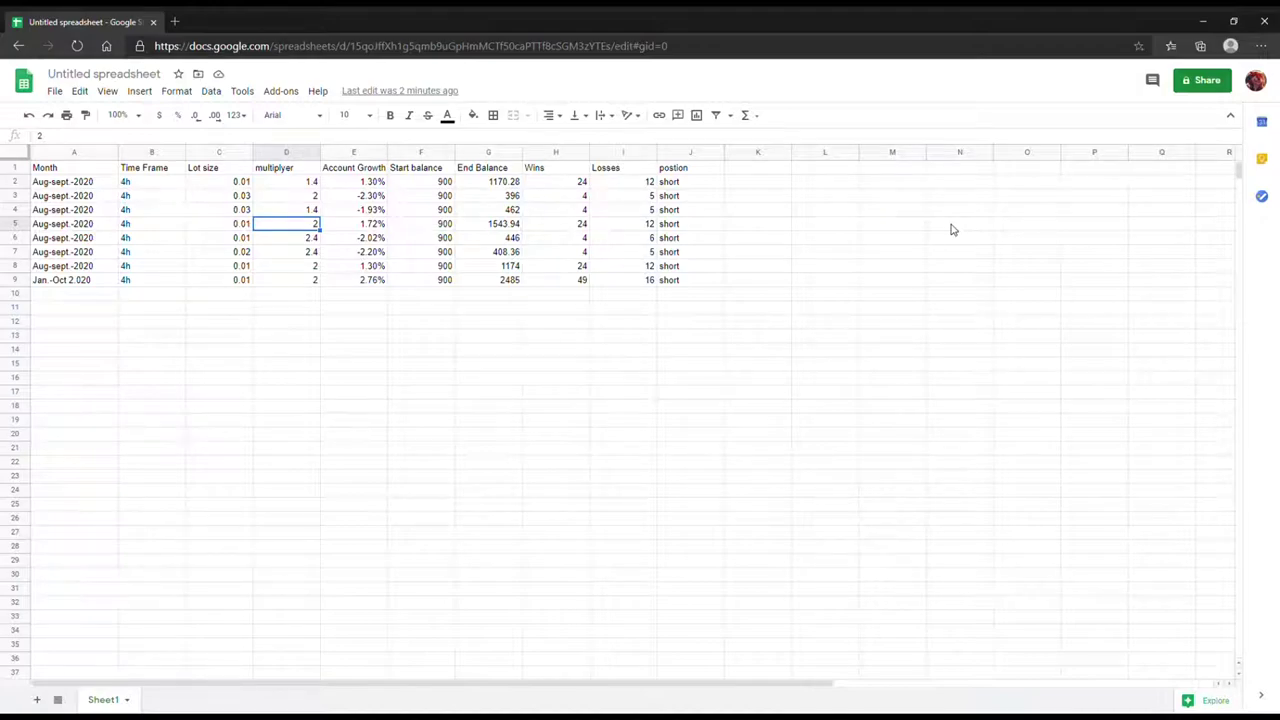
key(Right)
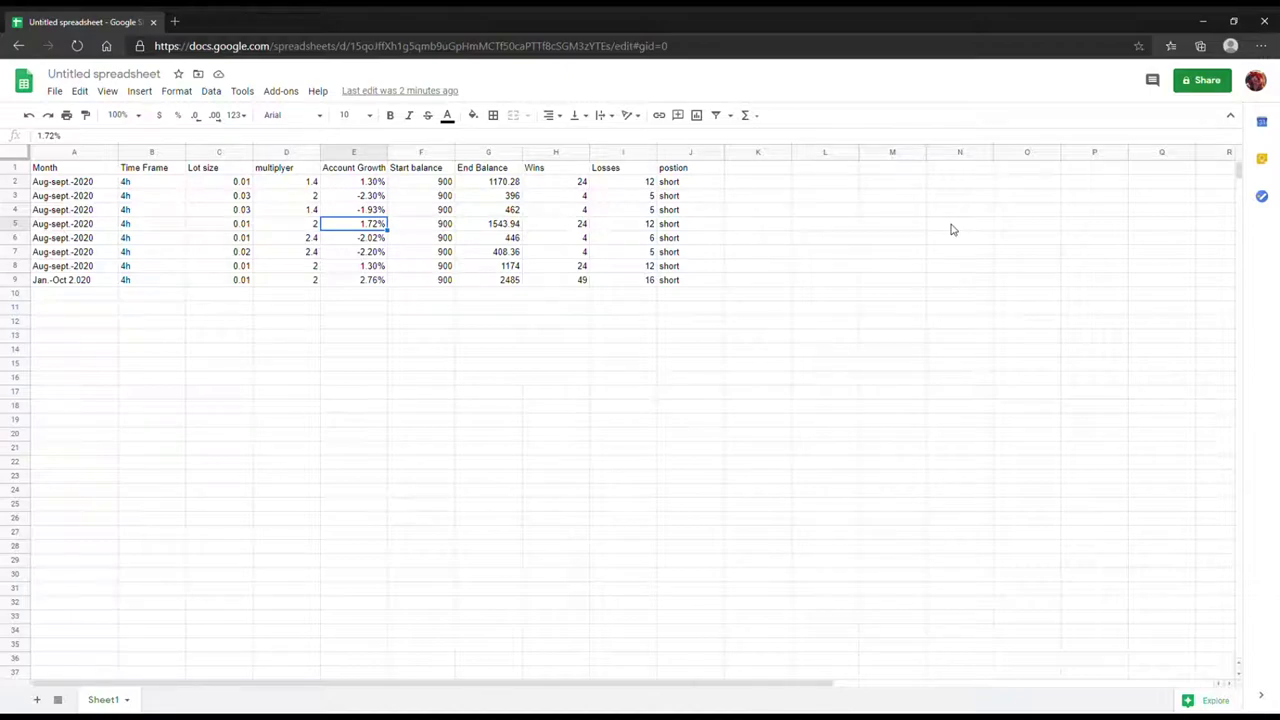
key(Right)
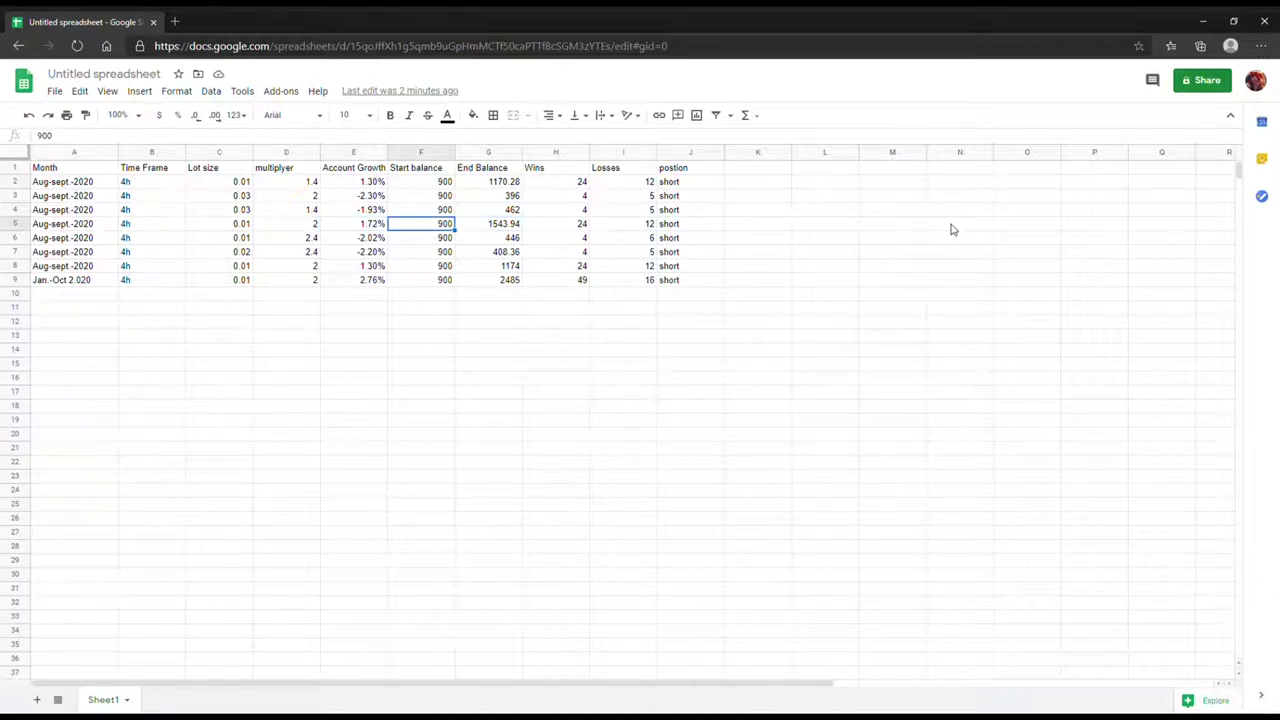
key(Right)
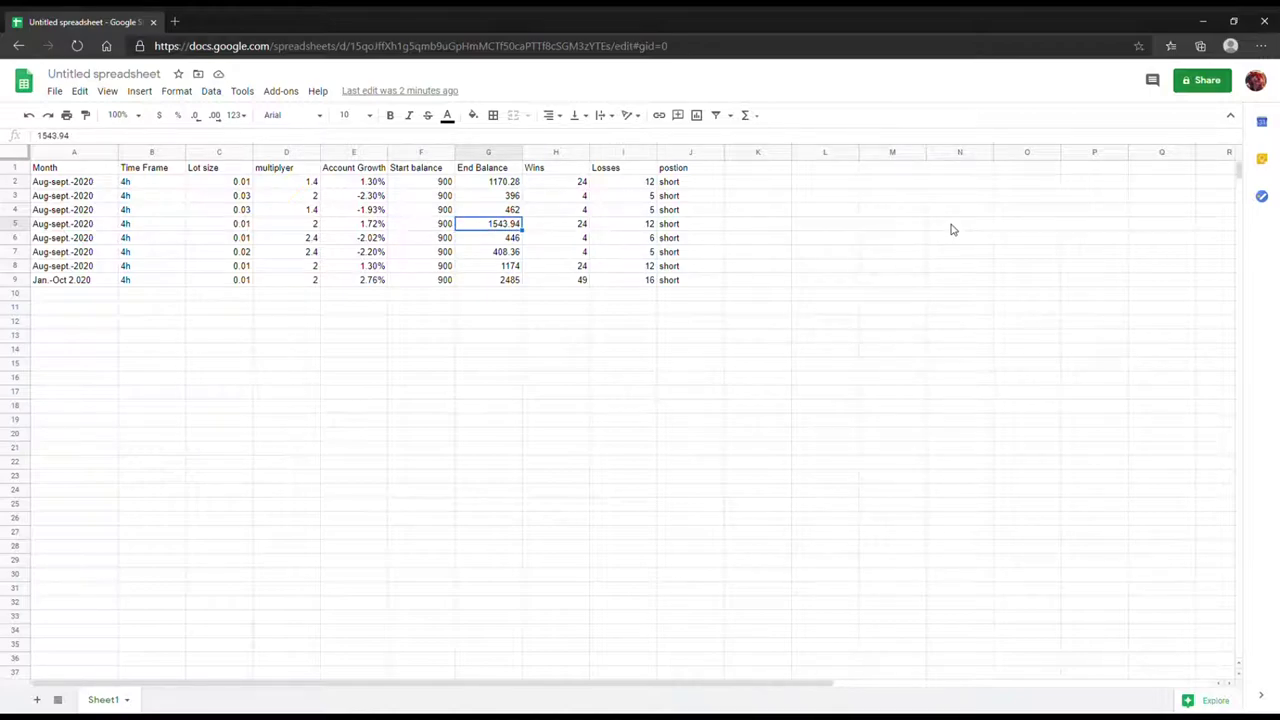
key(Right)
key(Right)
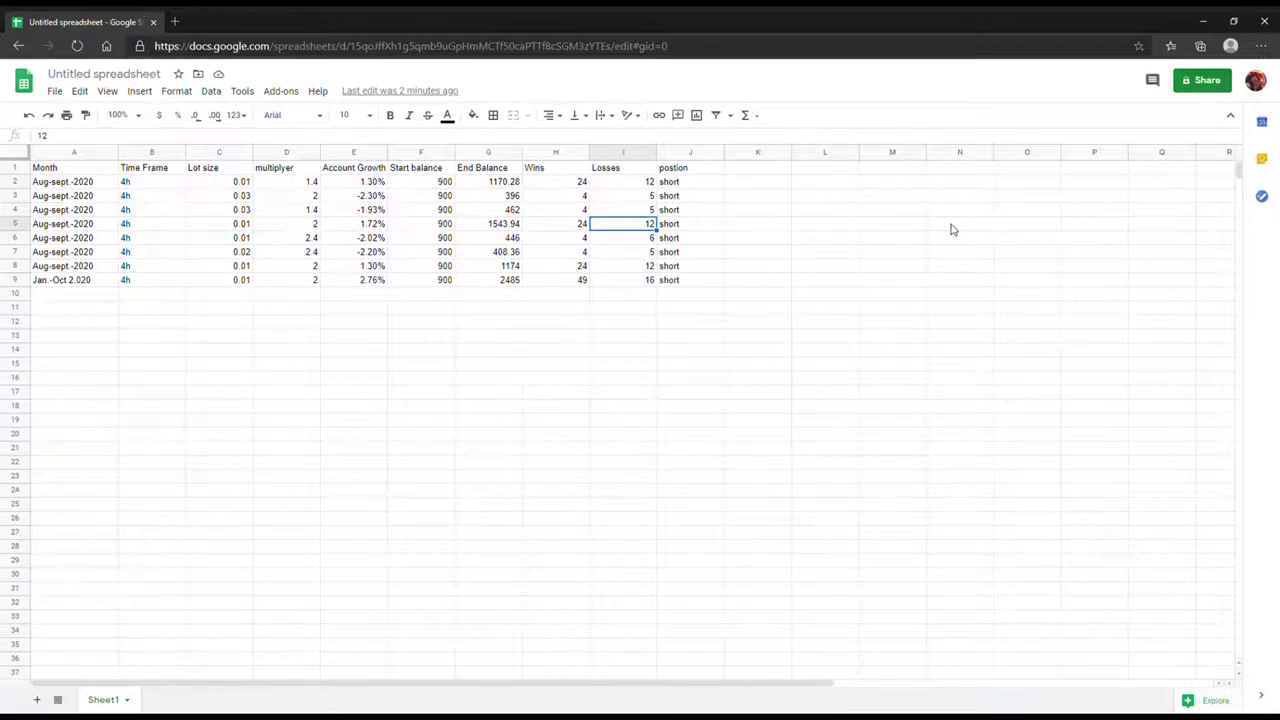
Examine the Aug-sept.-2020 test in row 7, from lot size and multiplier through account growth and balances to wins and losses
key(Down)
key(Down)
key(Left)
key(Left)
key(Left)
key(Left)
key(Left)
key(Left)
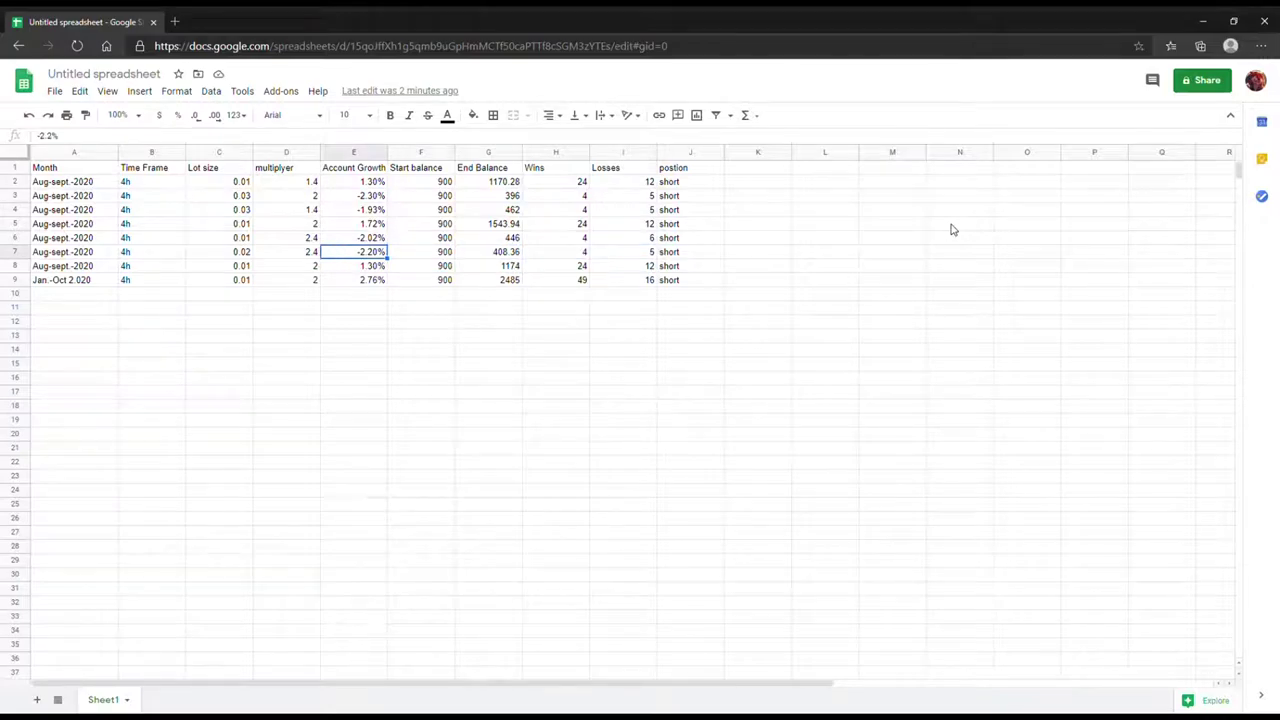
key(Left)
key(Left)
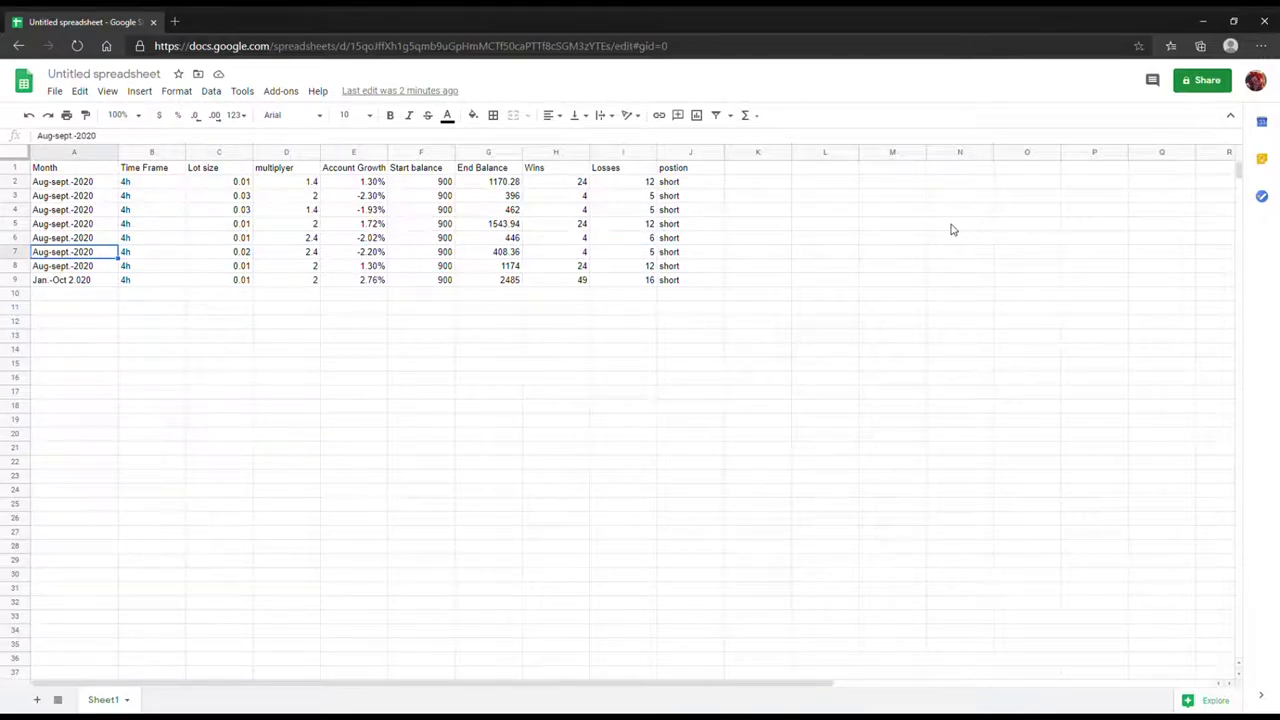
key(Right)
key(Right)
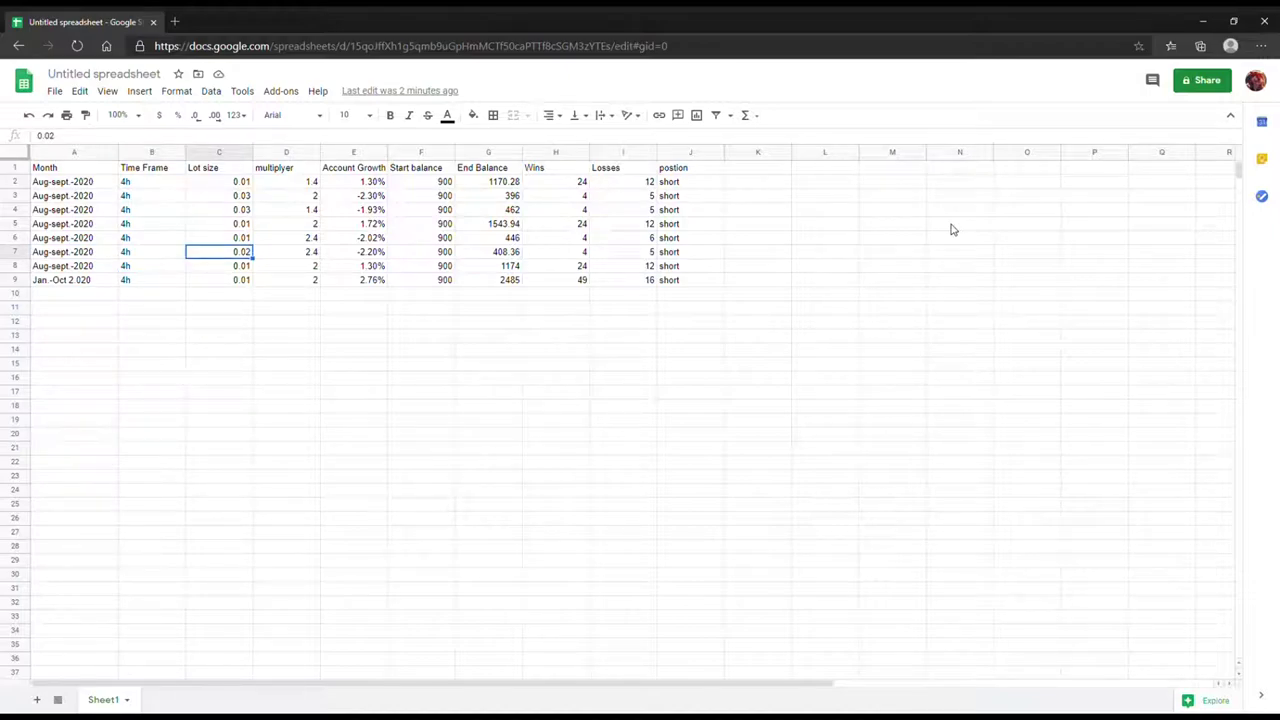
key(Right)
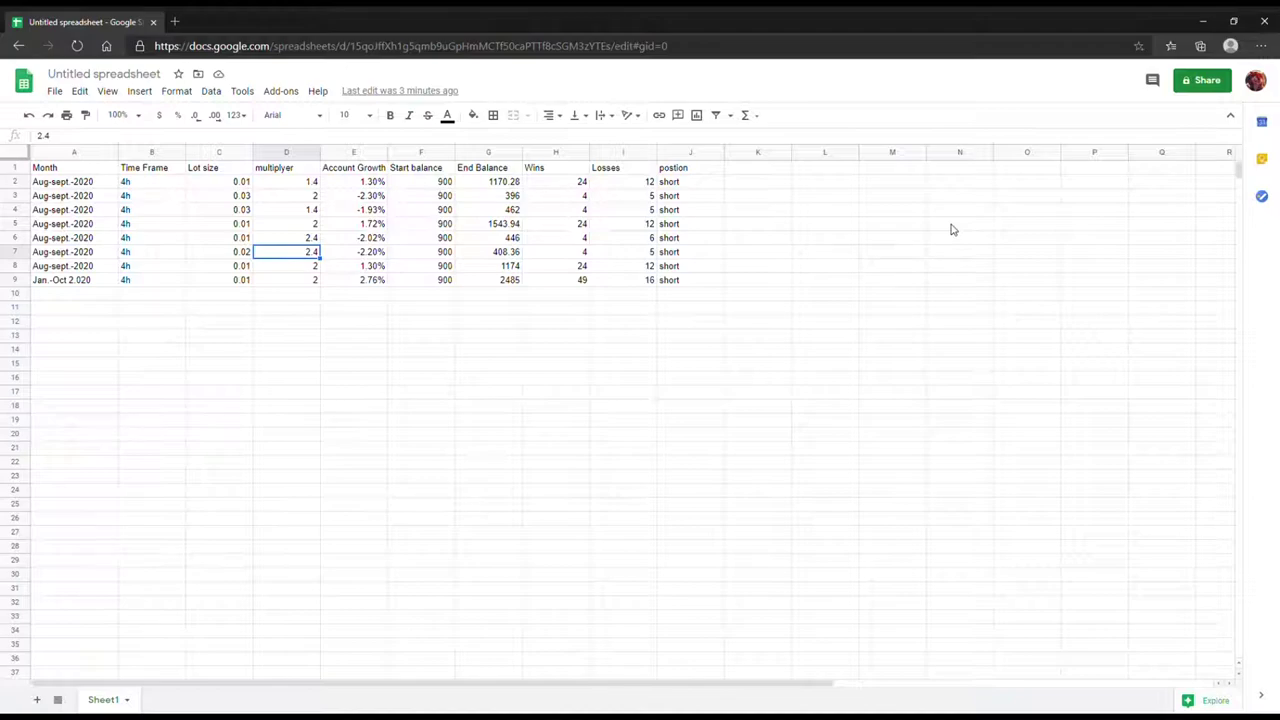
key(Right)
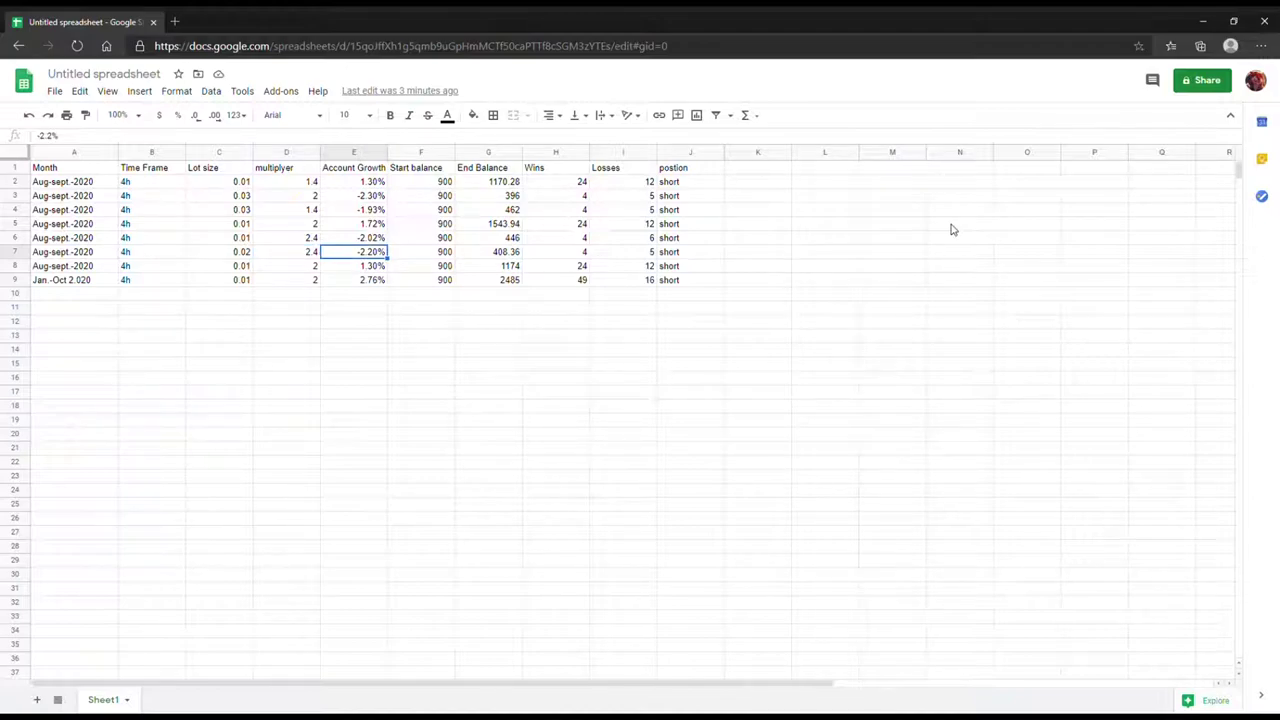
key(Right)
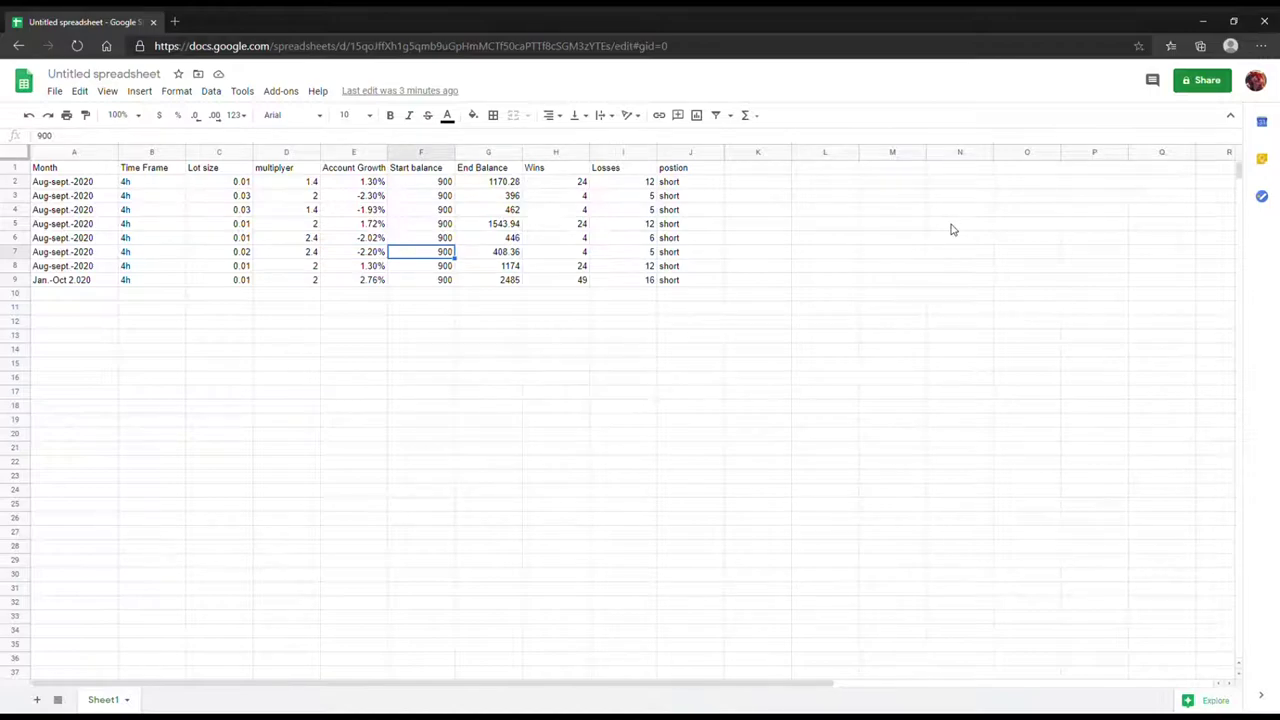
key(Right)
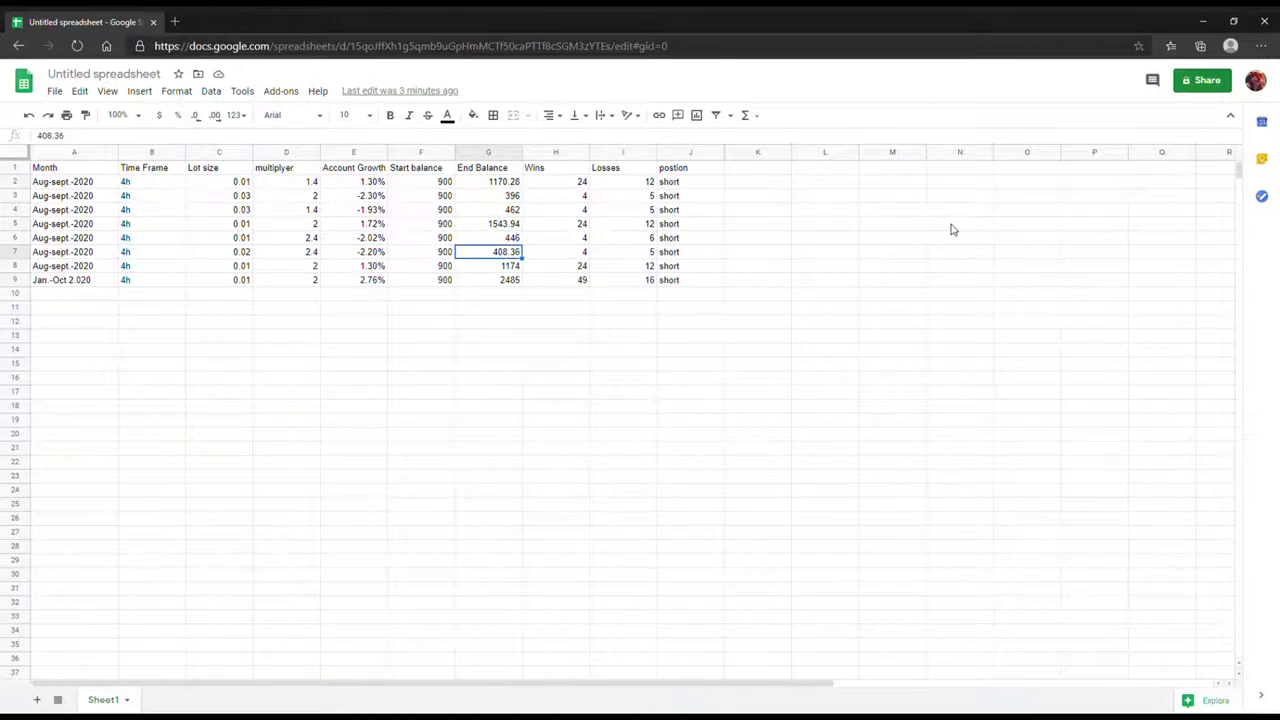
key(Right)
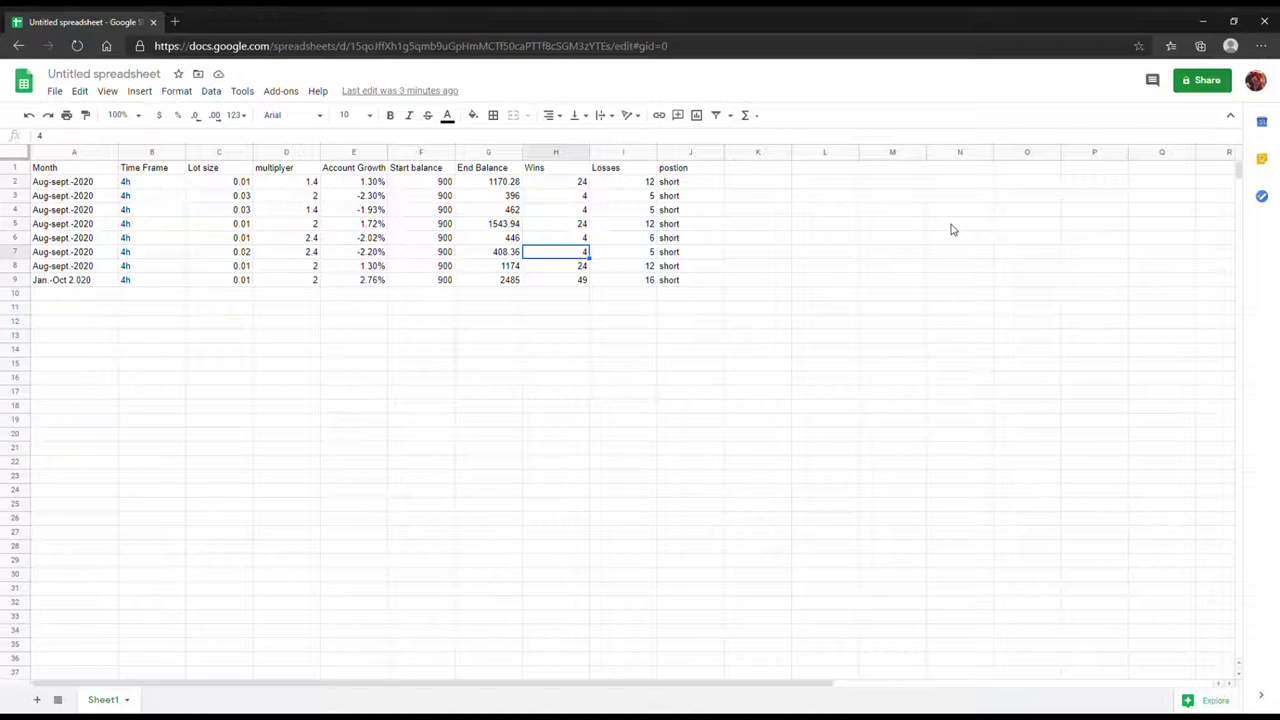
key(Right)
Examine the last Aug-sept.-2020 test in row 8, comparing its lot size and multiplier with its growth, end balance, wins and losses
key(Down)
key(Left)
key(Left)
key(Left)
key(Left)
key(Left)
key(Left)
key(Left)
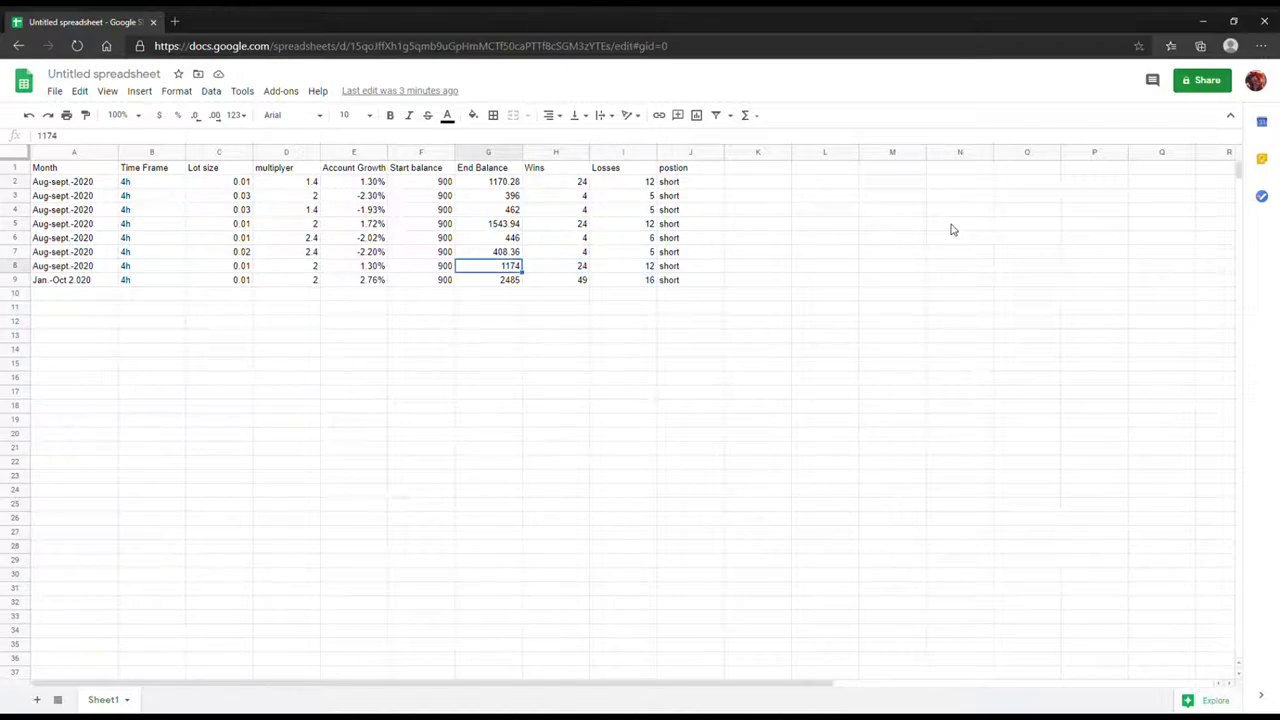
key(Left)
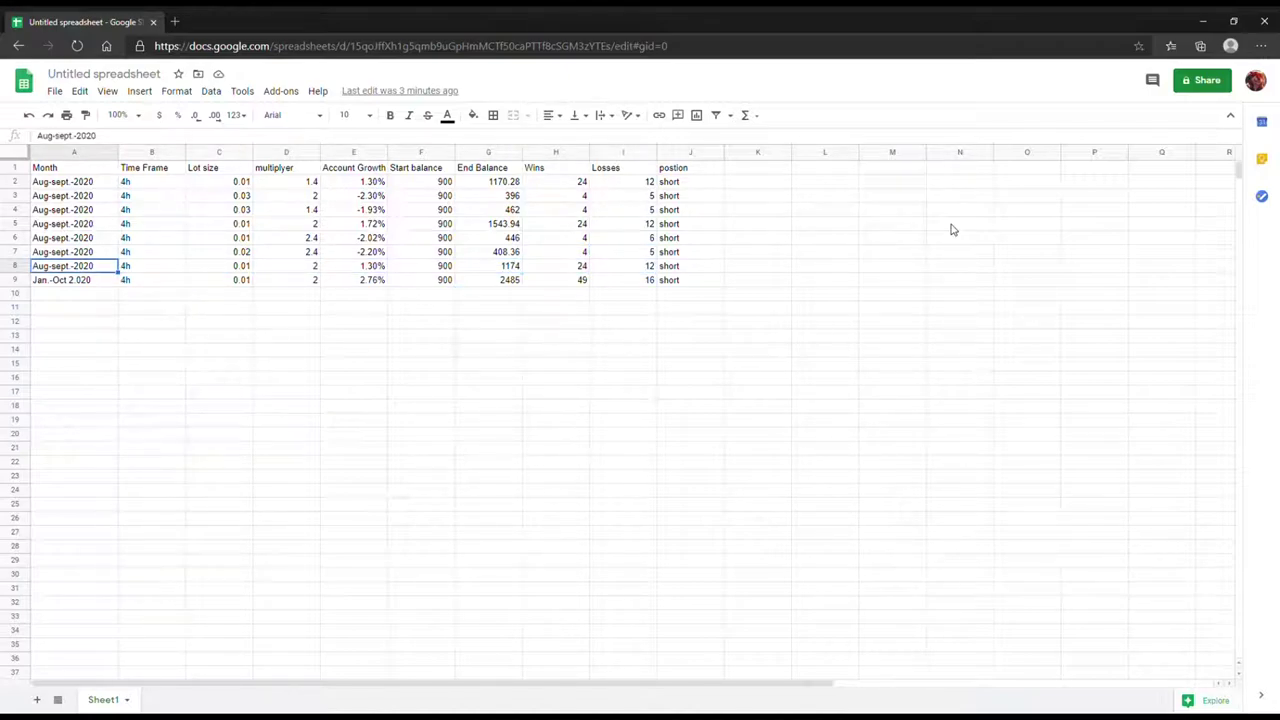
key(Right)
key(Right)
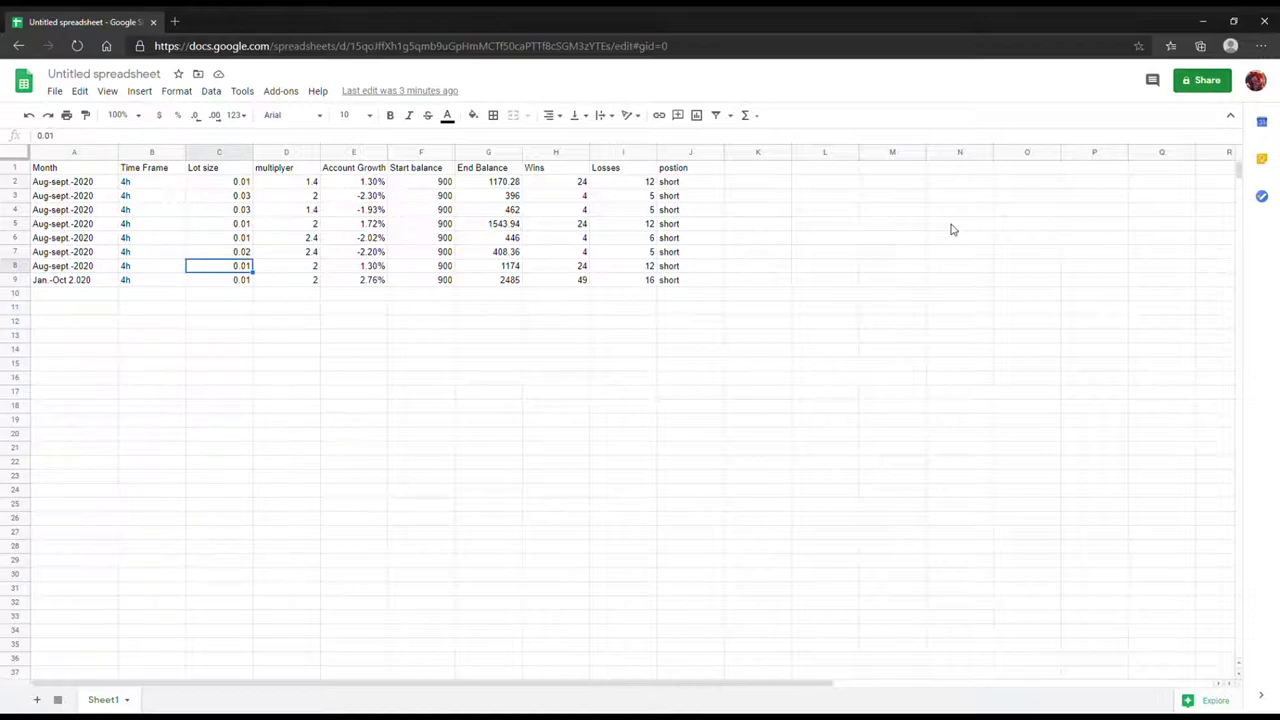
key(Right)
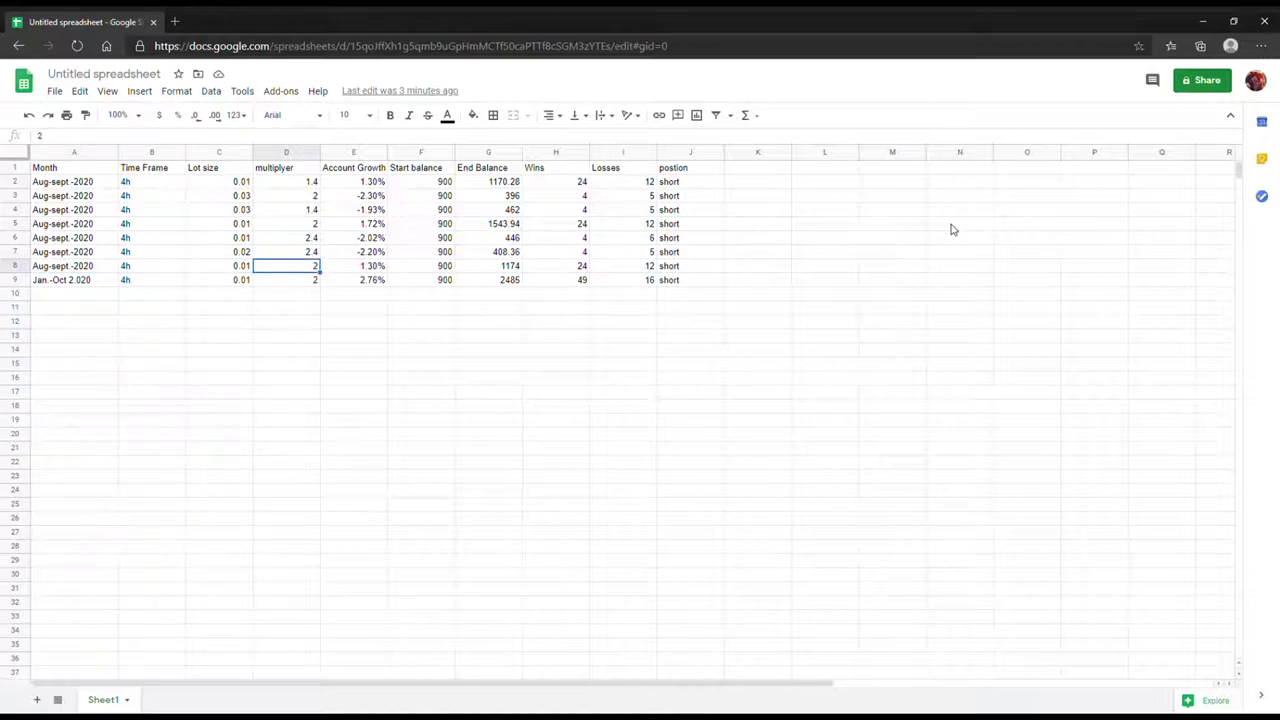
key(Left)
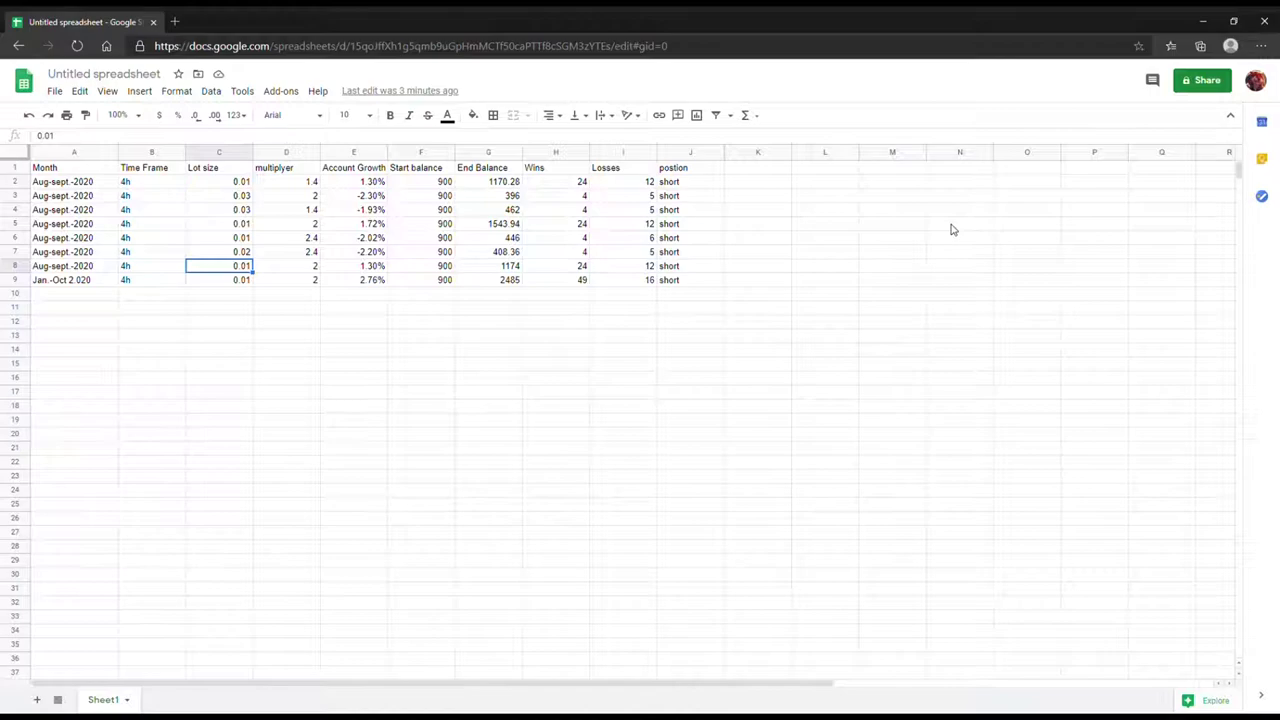
key(Right)
key(Right)
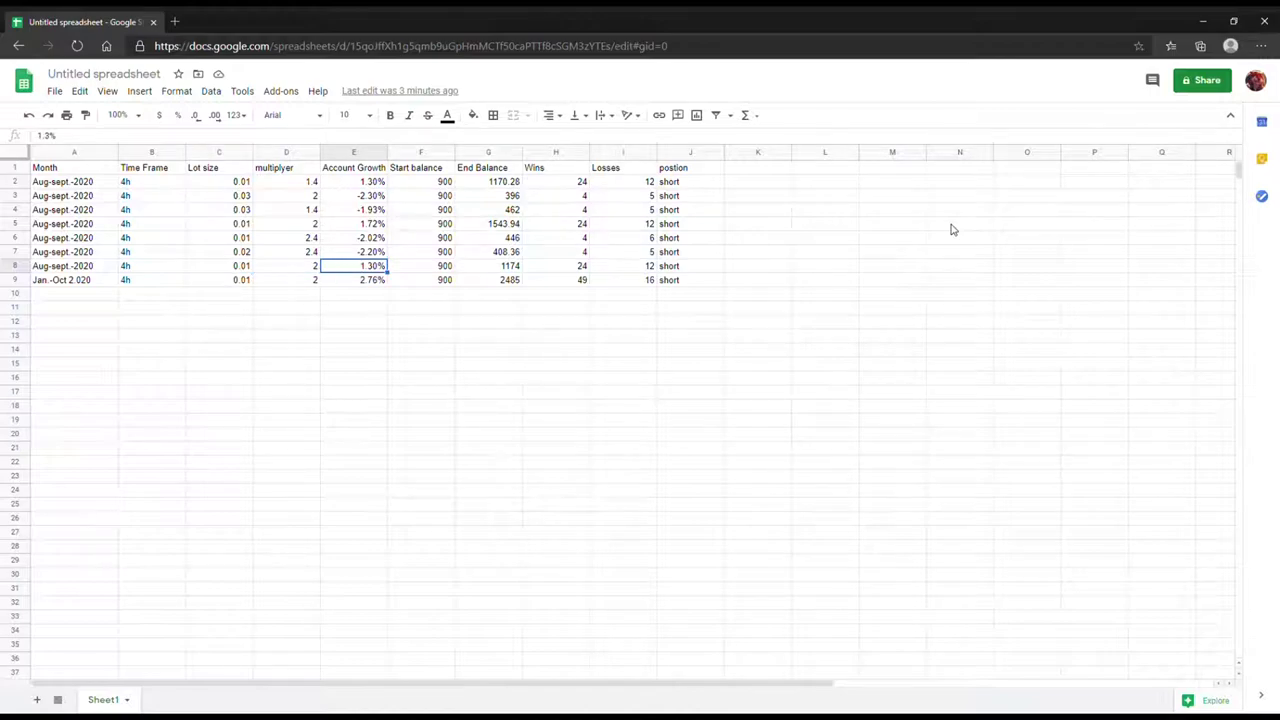
key(Right)
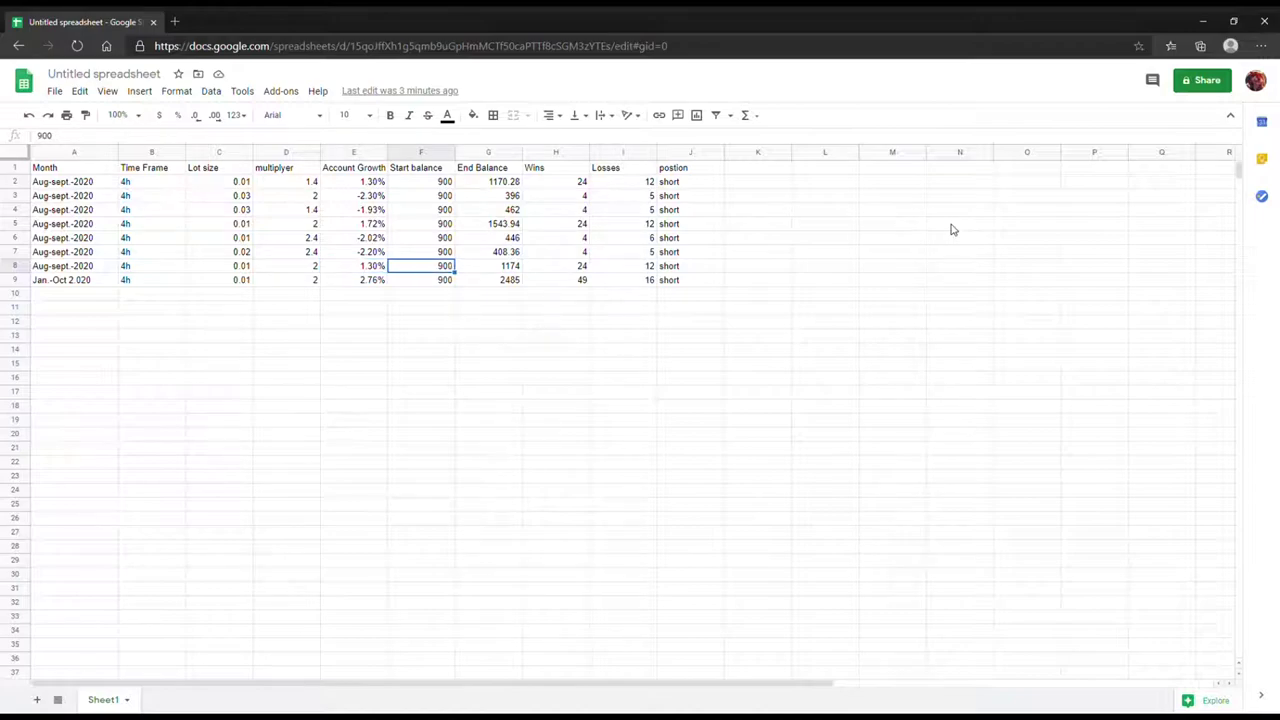
key(Right)
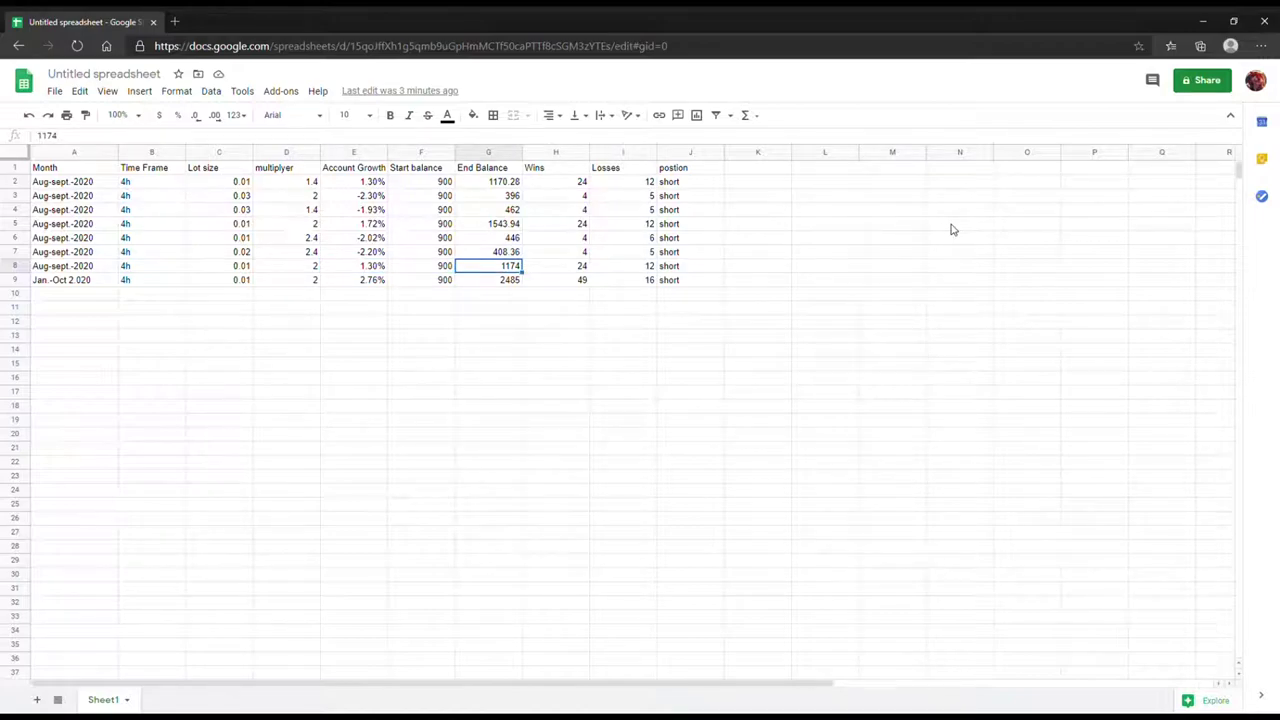
key(Right)
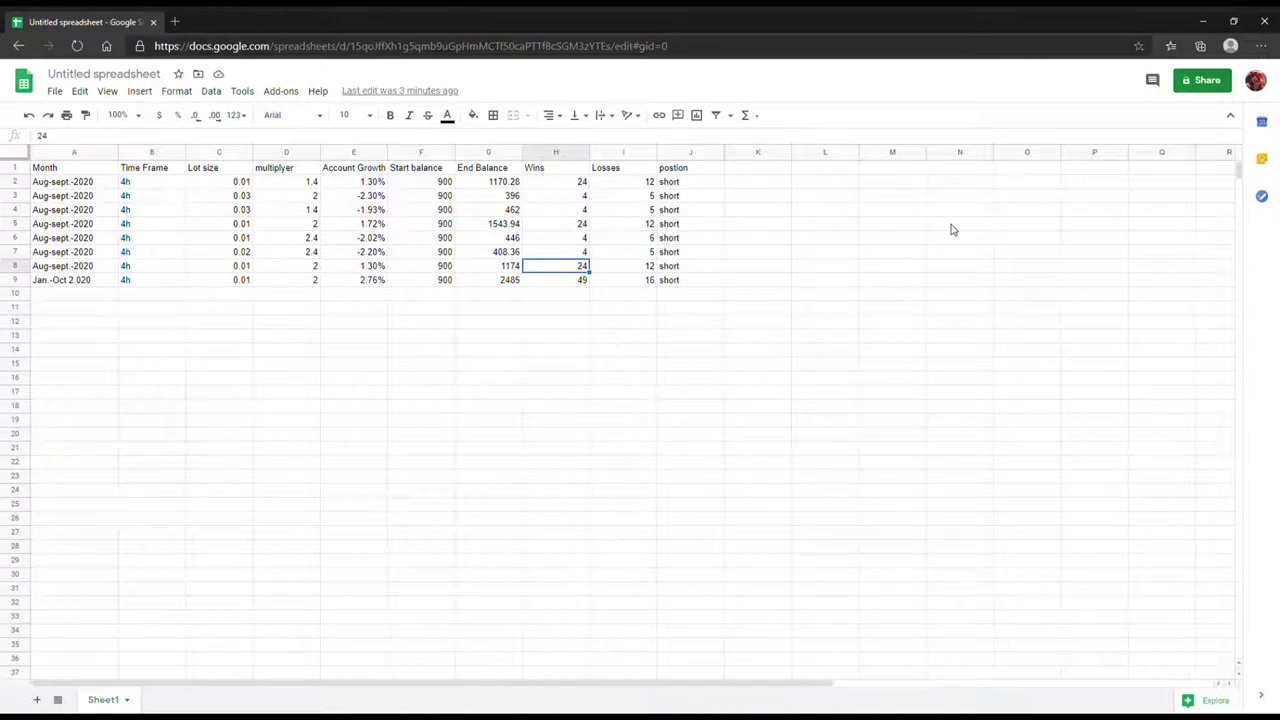
key(Right)
Examine the Jan.-Oct 2020 test in row 9, from month, lot size and multiplier through account growth and balances to wins, losses and position
key(Left)
key(Left)
key(Left)
key(Left)
key(Left)
key(Left)
key(Left)
key(Left)
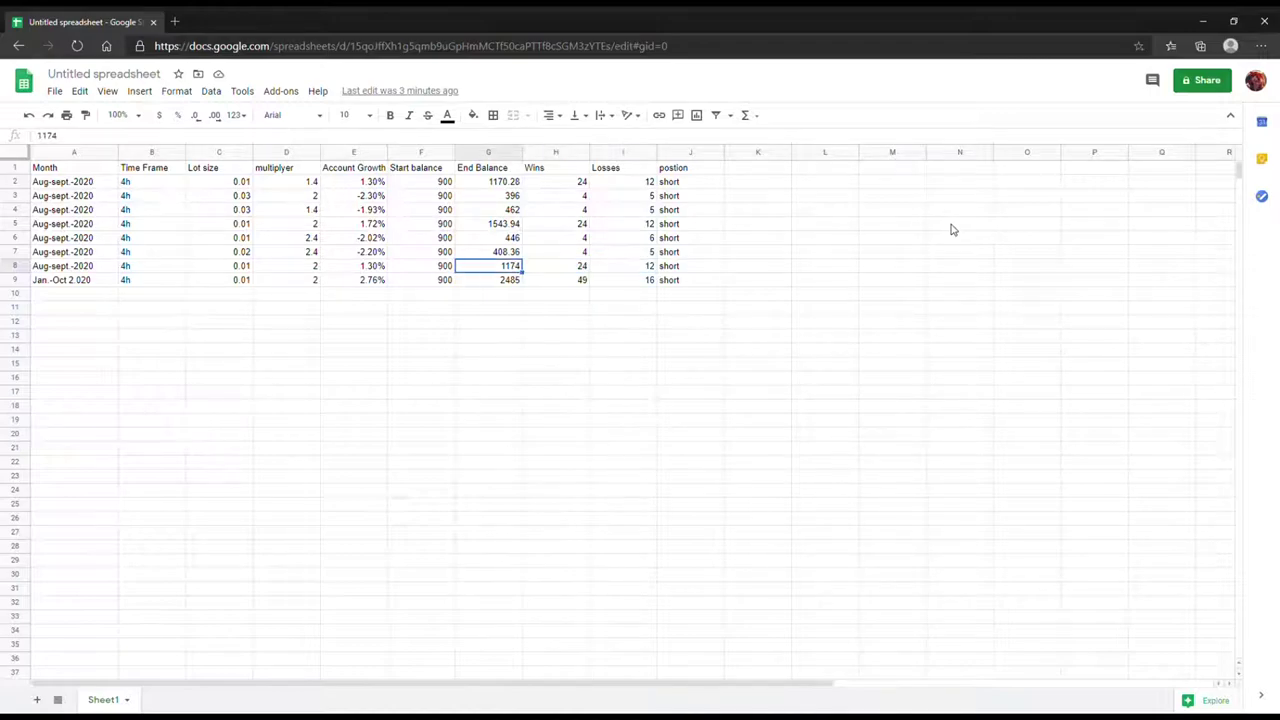
key(Down)
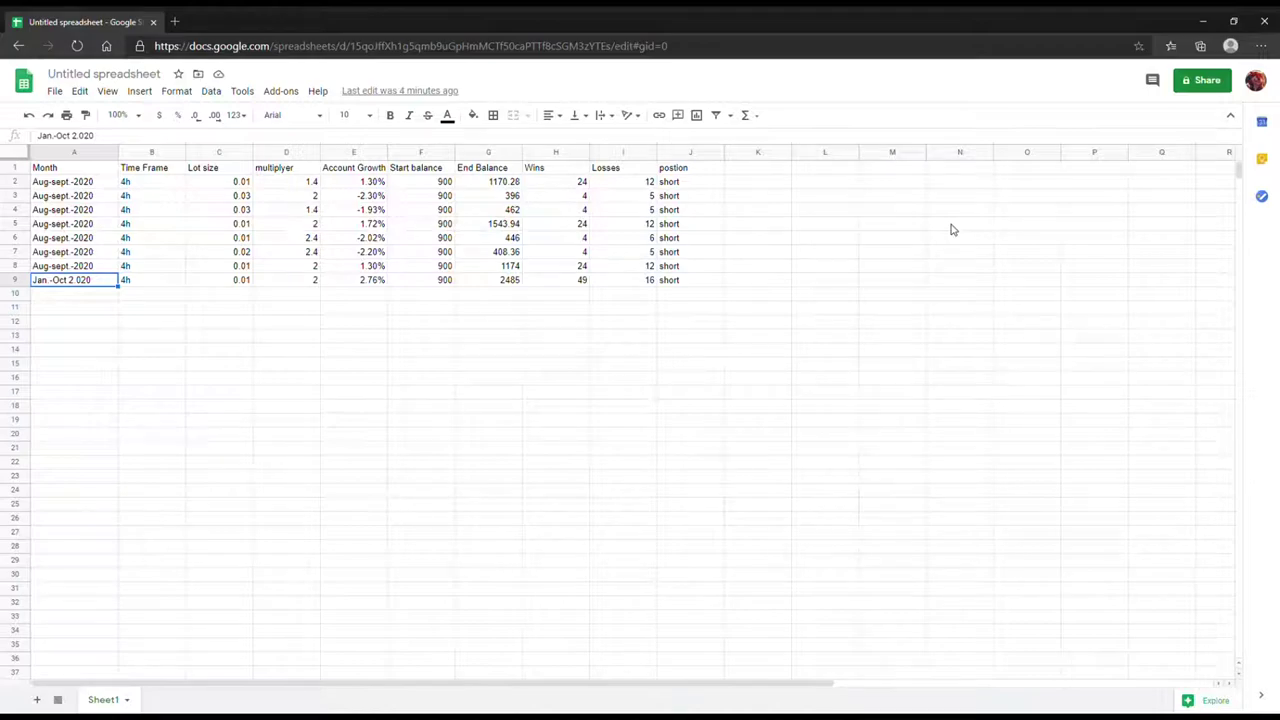
key(Right)
key(Right)
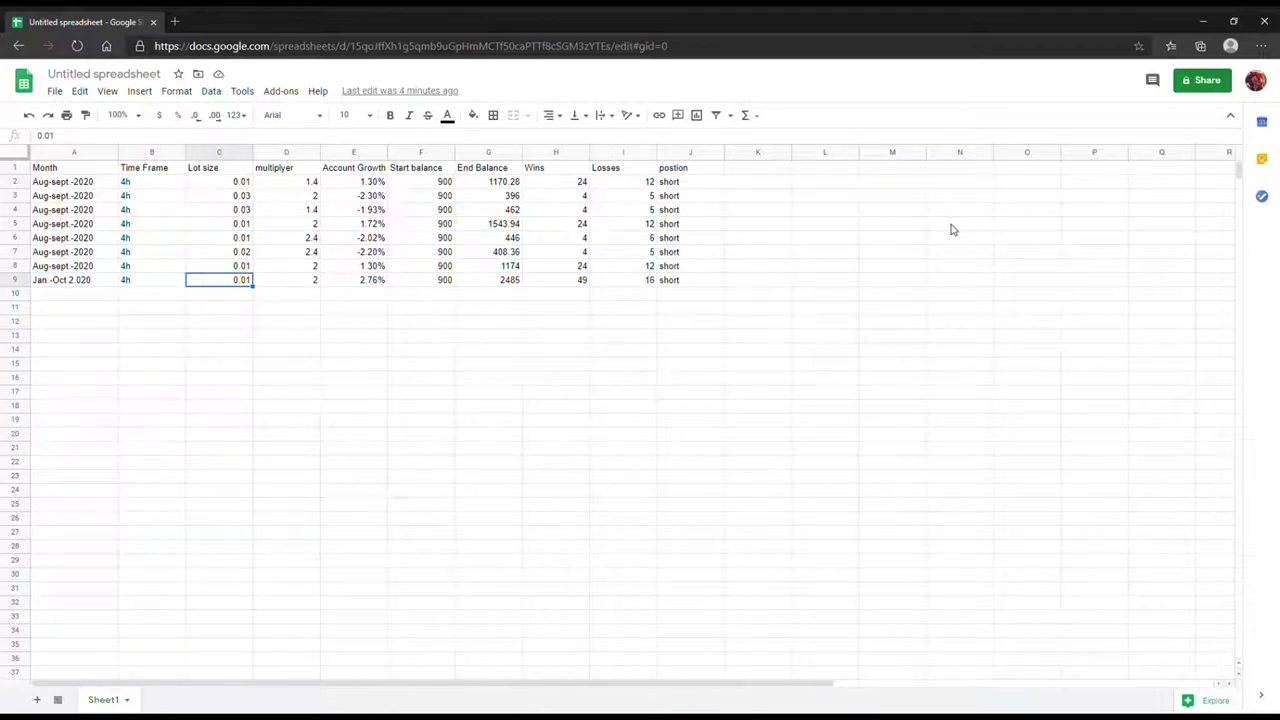
key(Right)
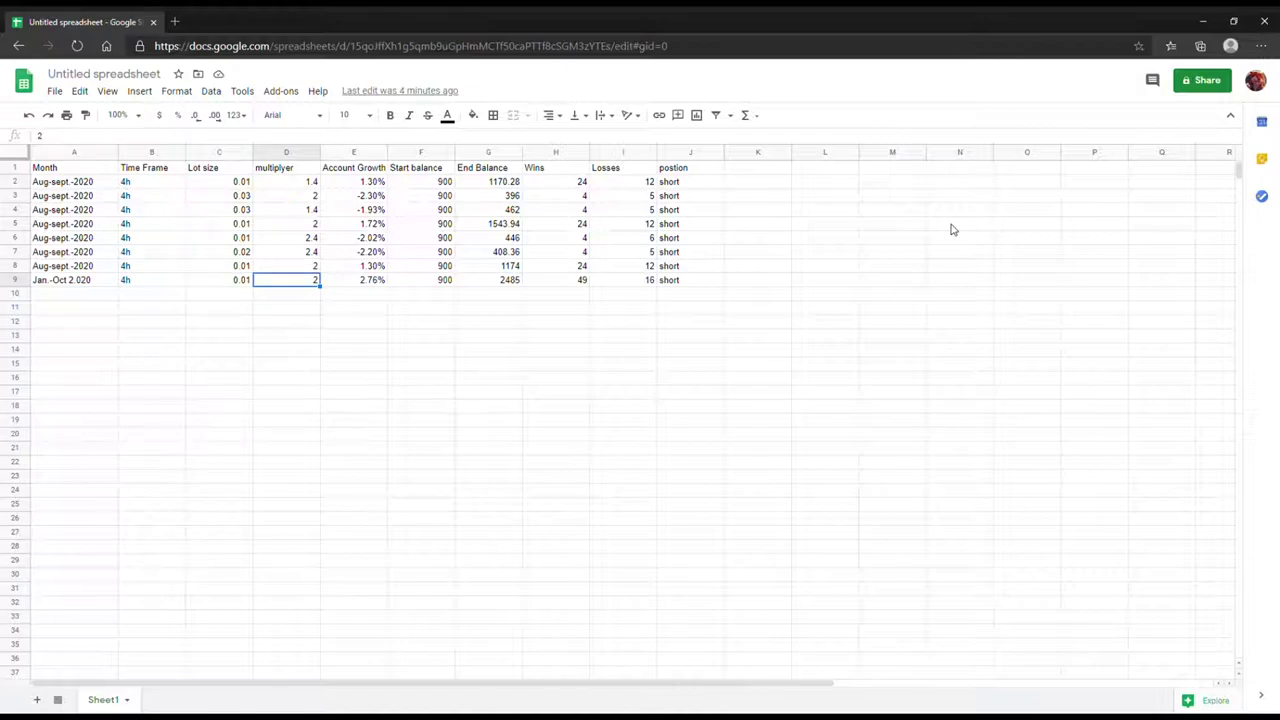
key(Right)
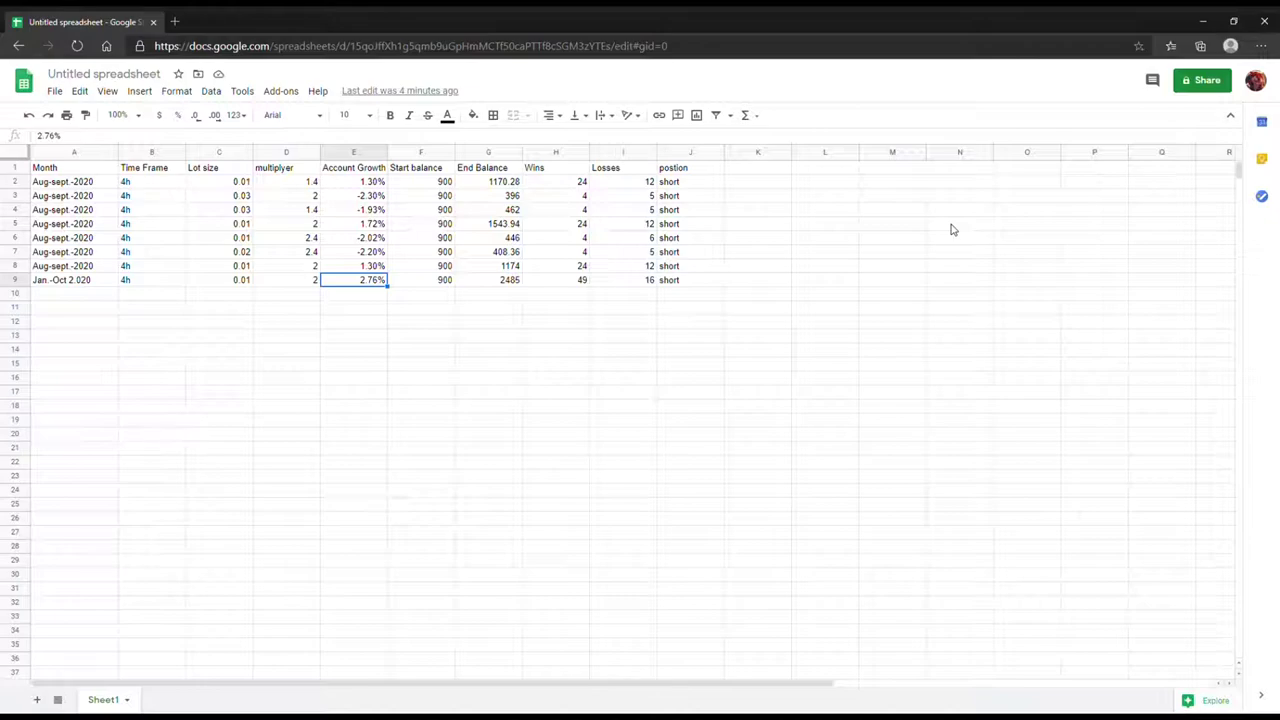
key(Right)
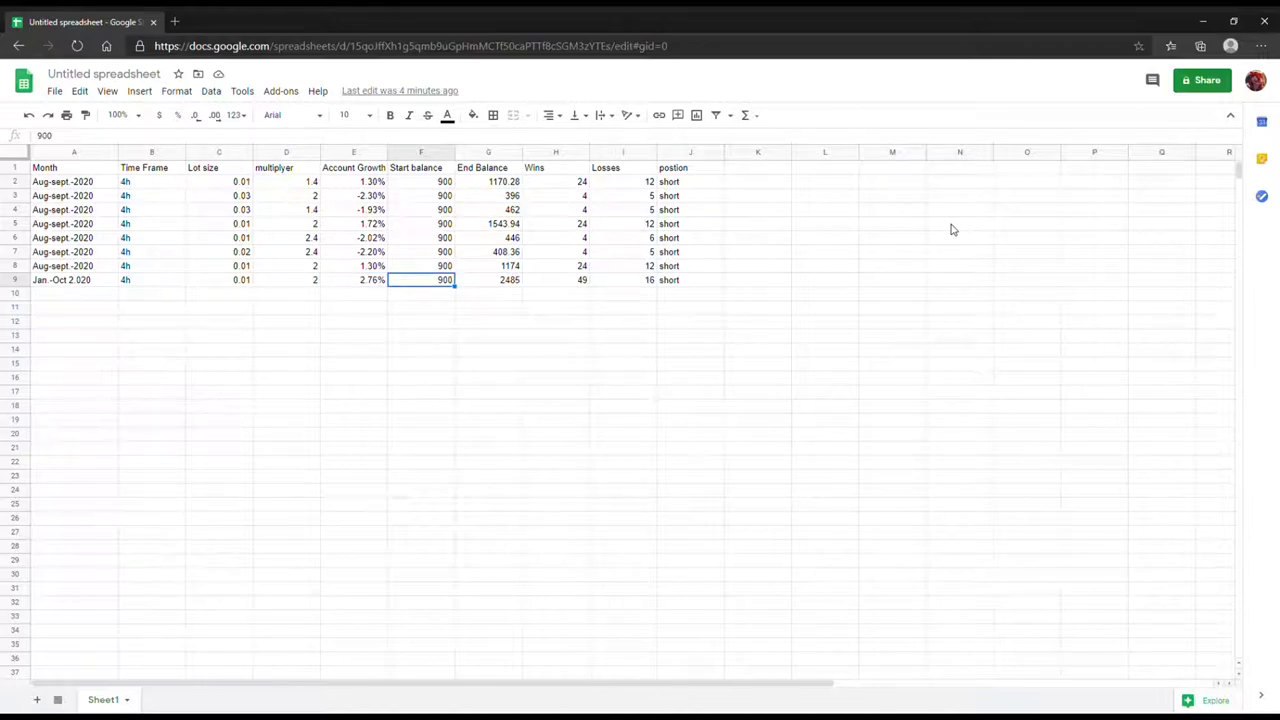
key(Right)
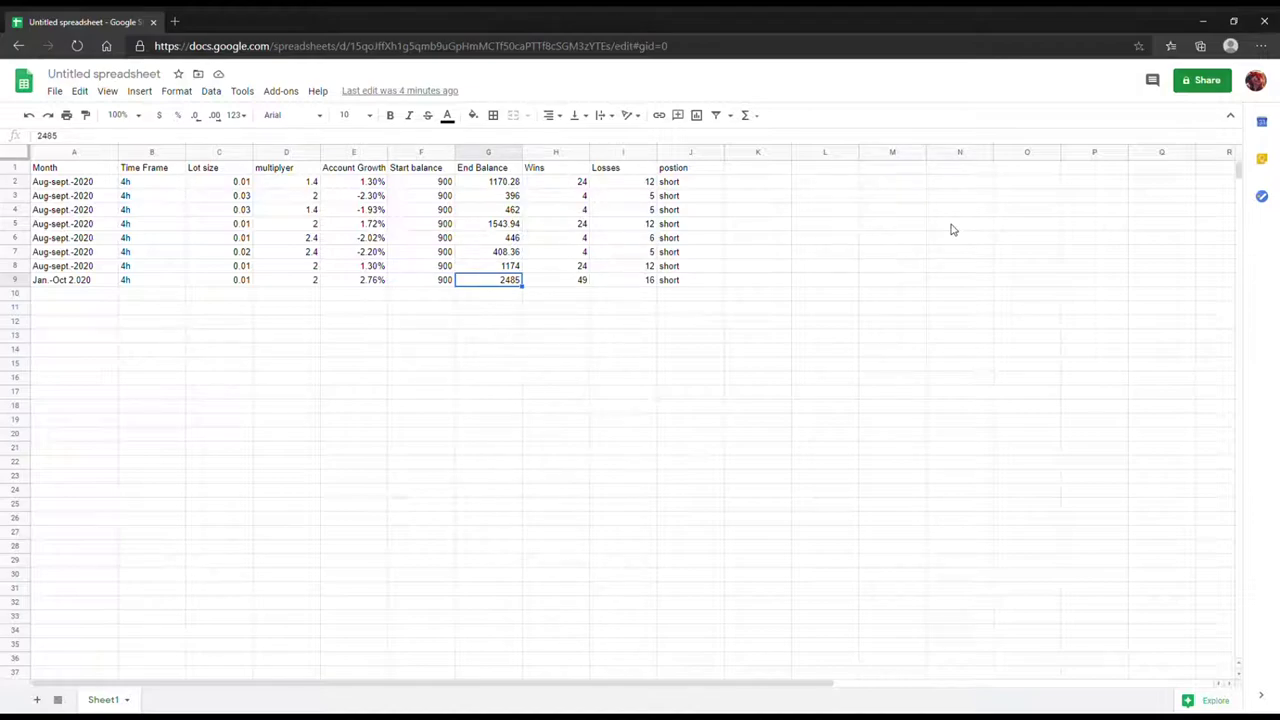
key(Right)
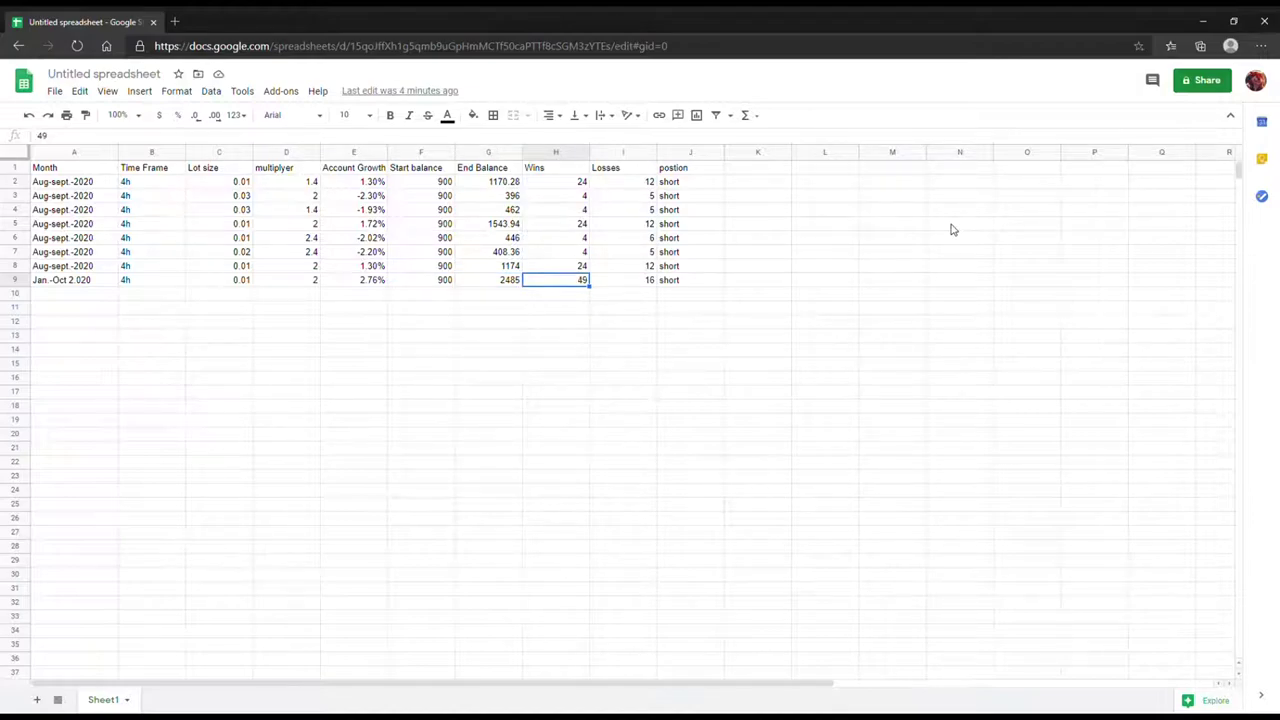
key(Right)
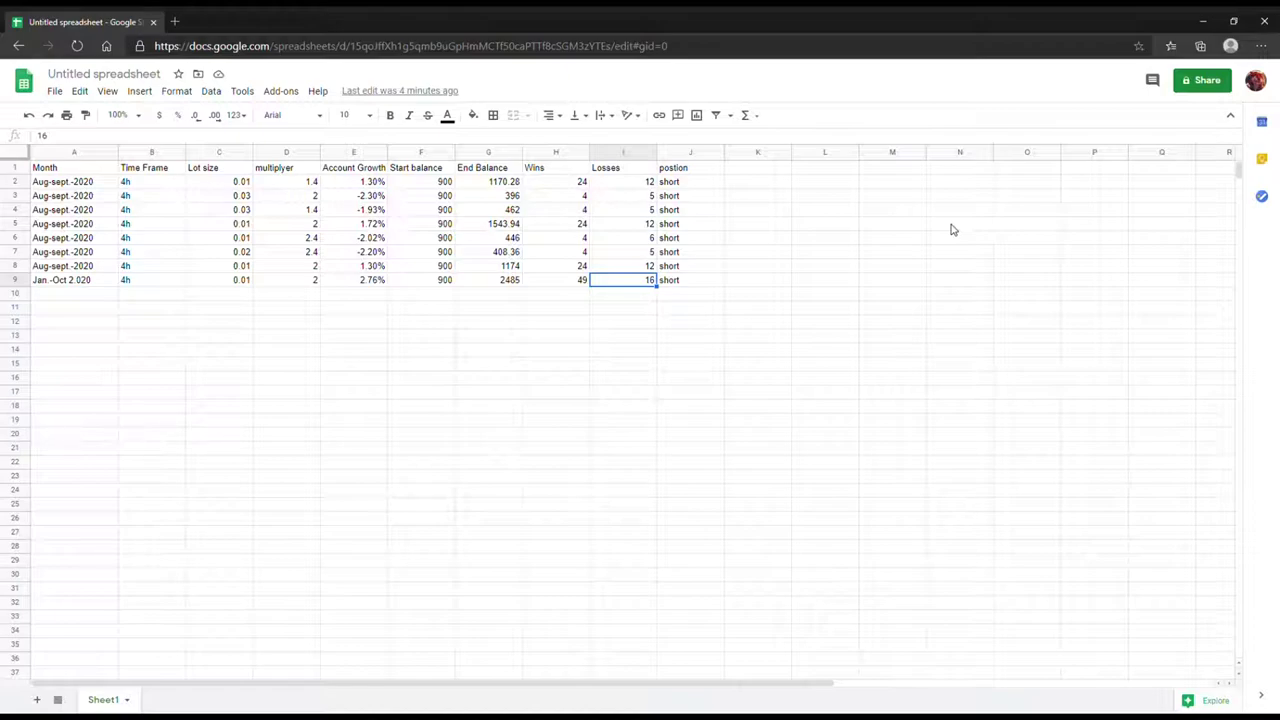
key(Right)
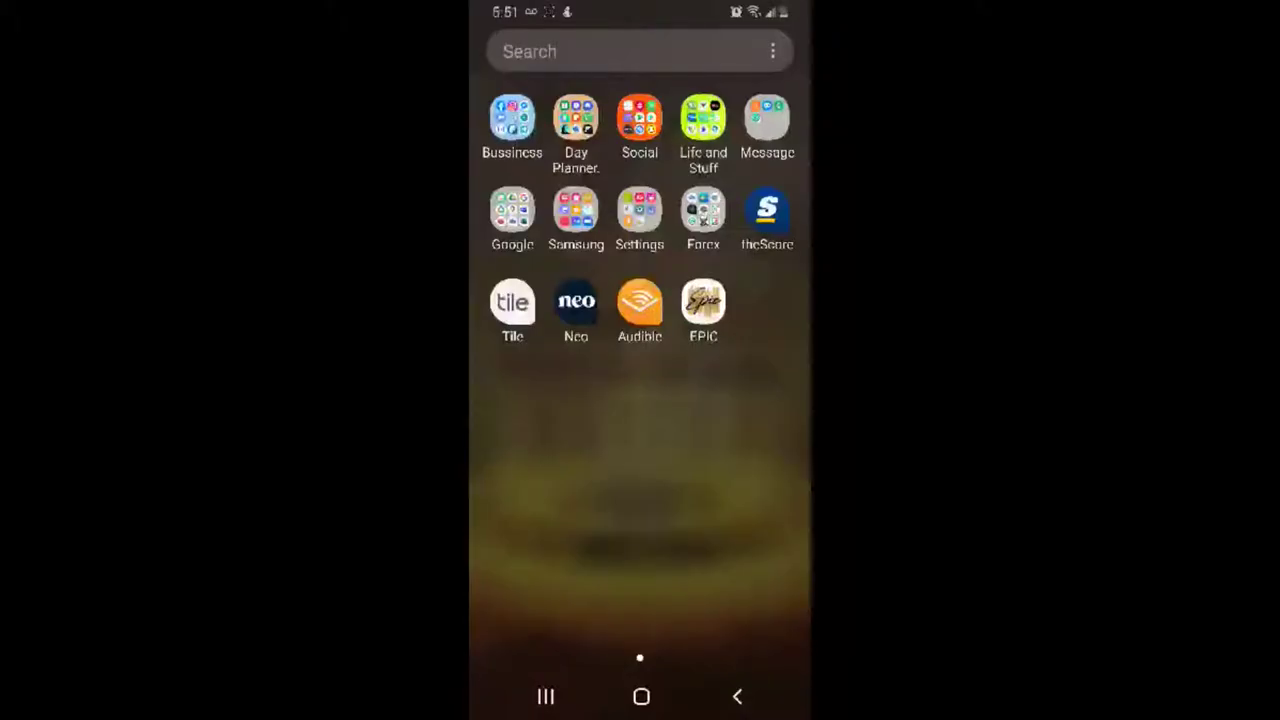
Switch to the trading app in the phone's Forex folder and review the account's trade history, followed by its open positions and pending orders
click(700, 210)
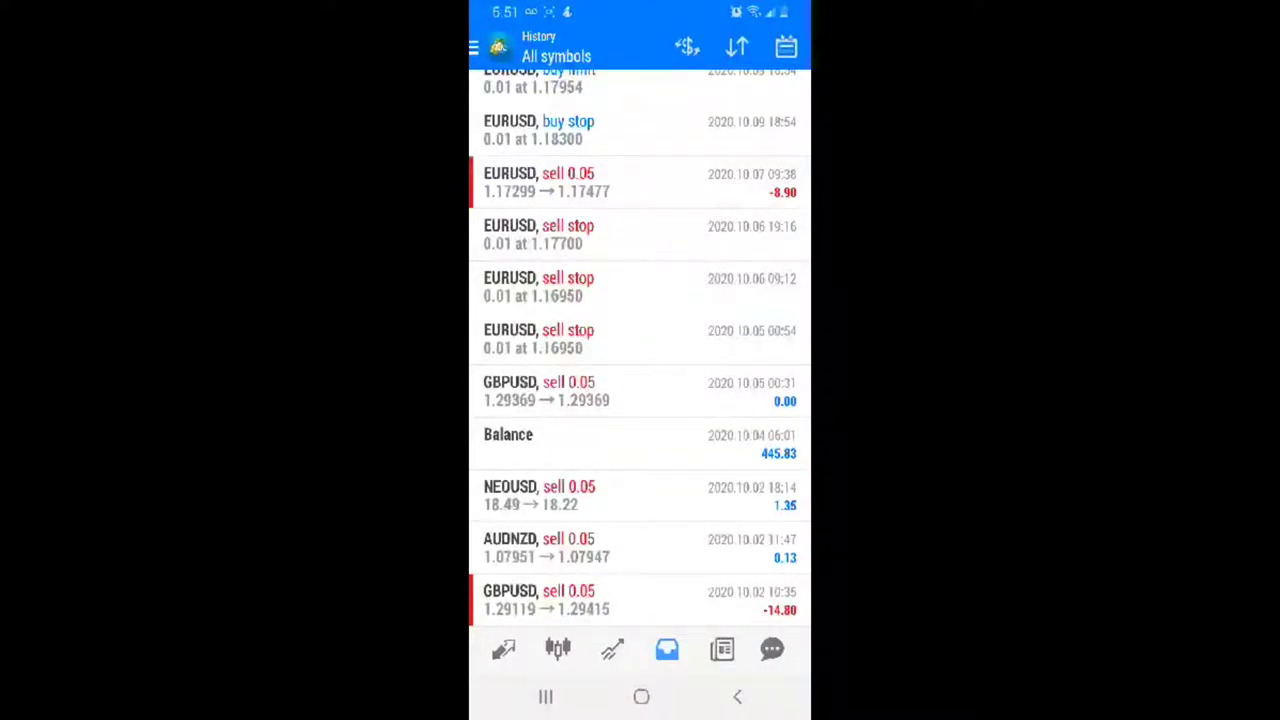
scroll(640, 350, up, 2)
click(612, 649)
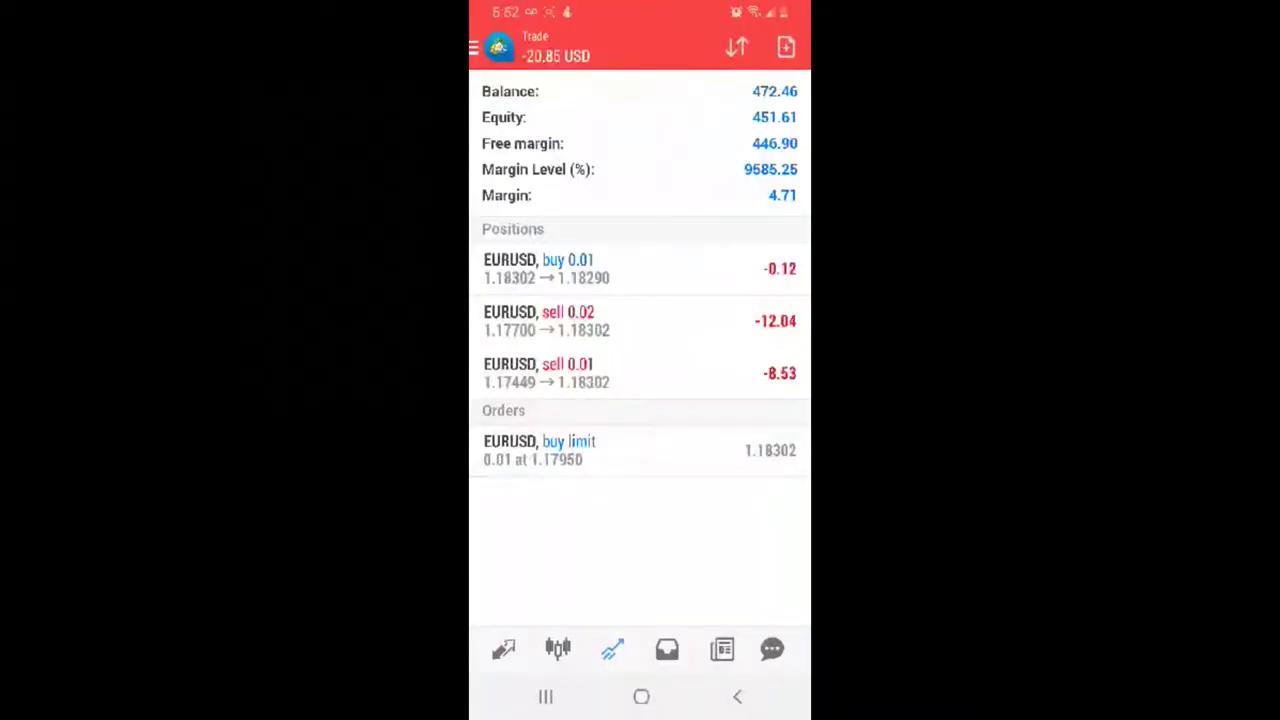
Review the account's trade history again and inspect the details of the closed EURUSD sell 0.05 trade
click(667, 649)
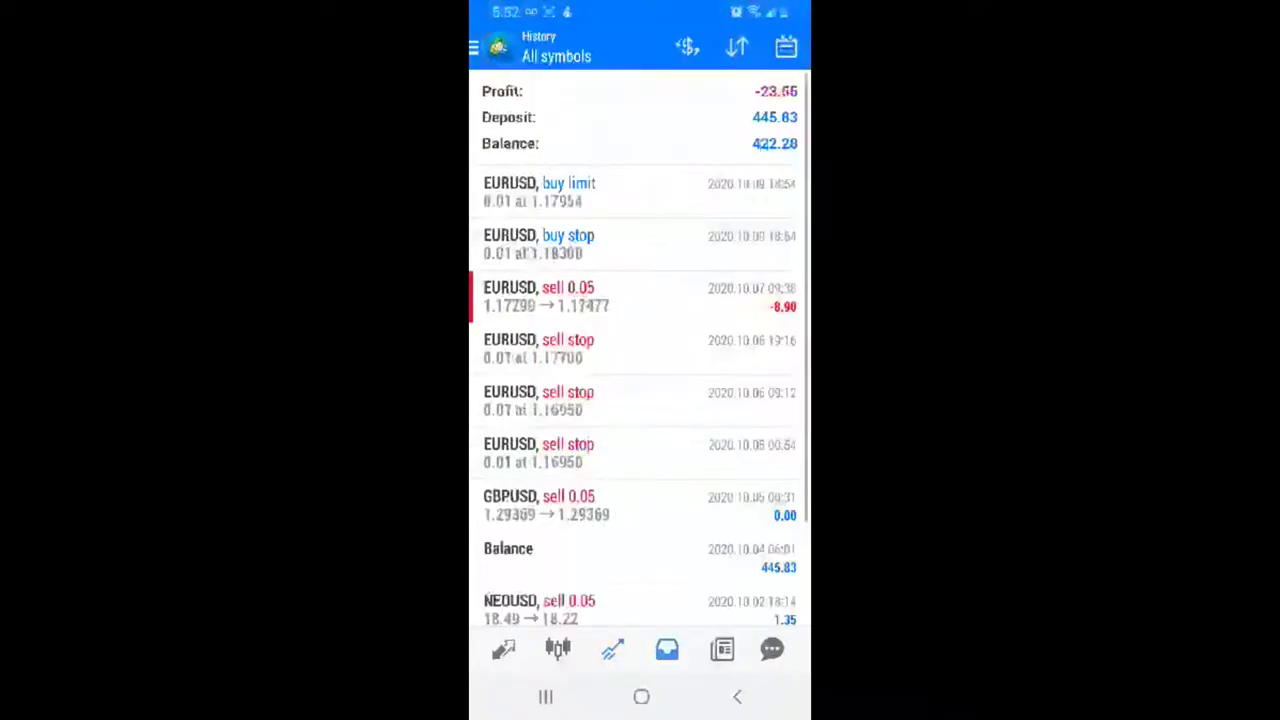
scroll(640, 350, down, 1)
scroll(640, 350, up, 1)
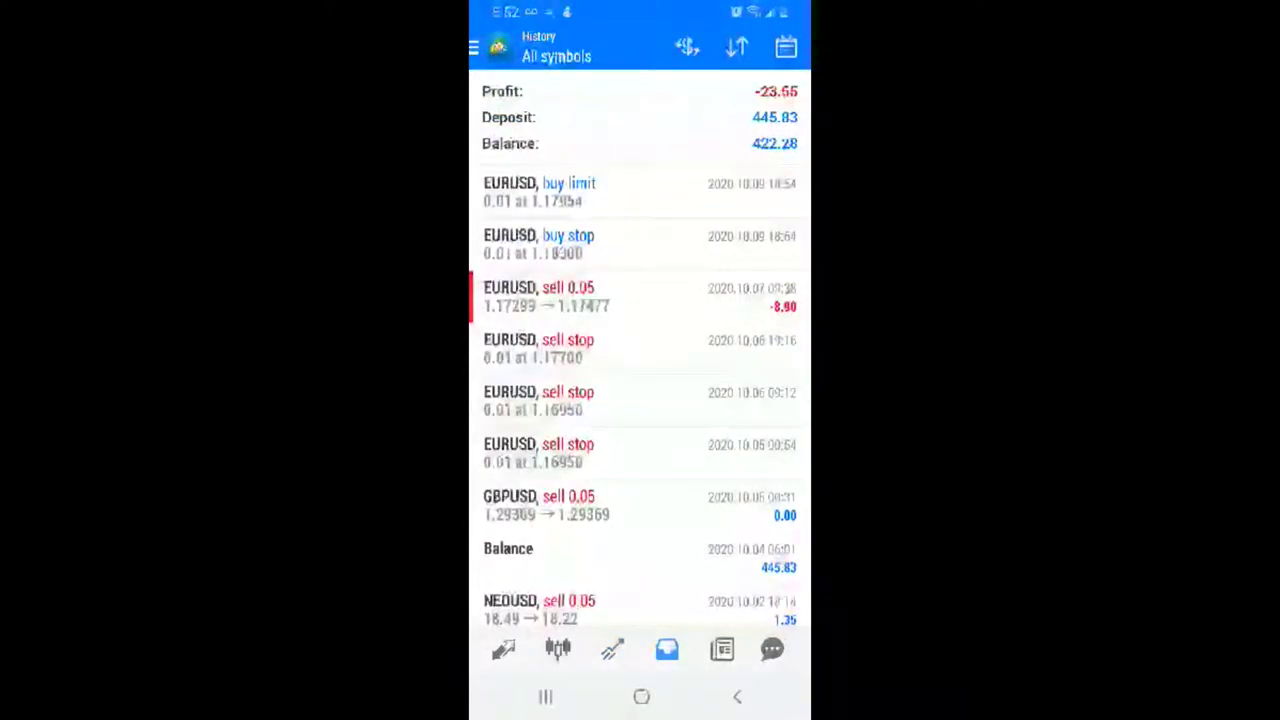
click(600, 296)
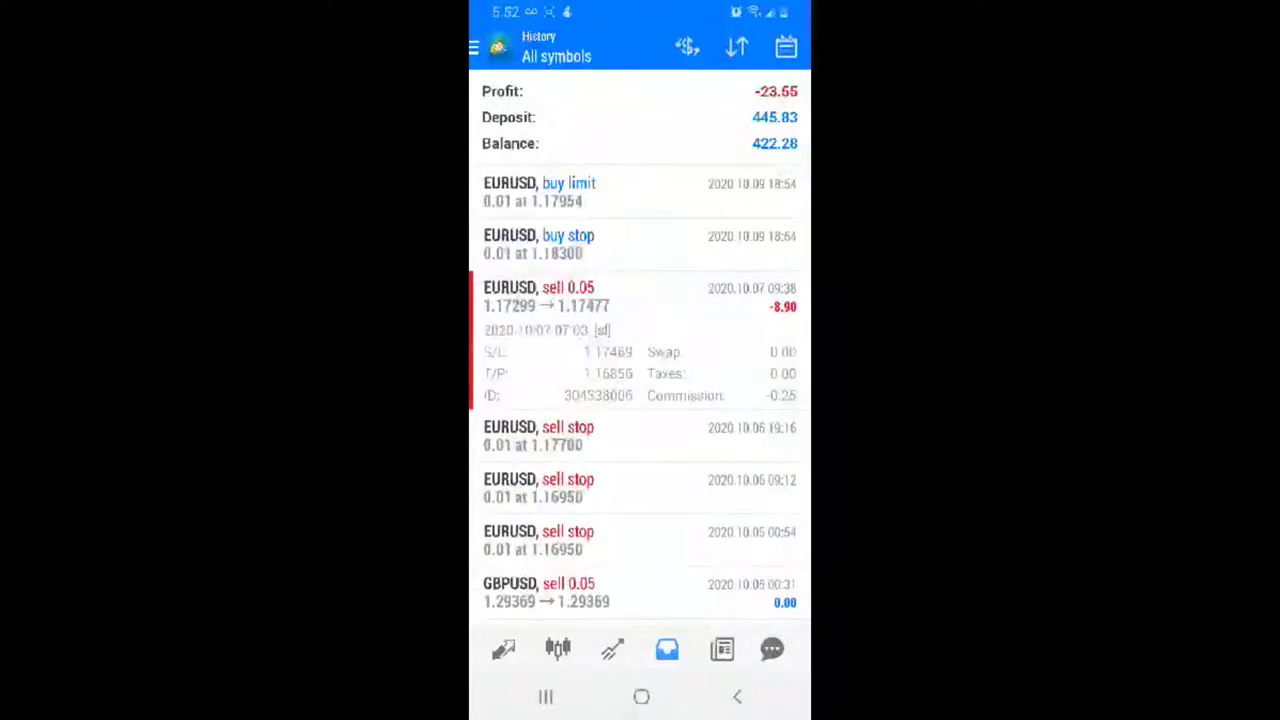
click(600, 296)
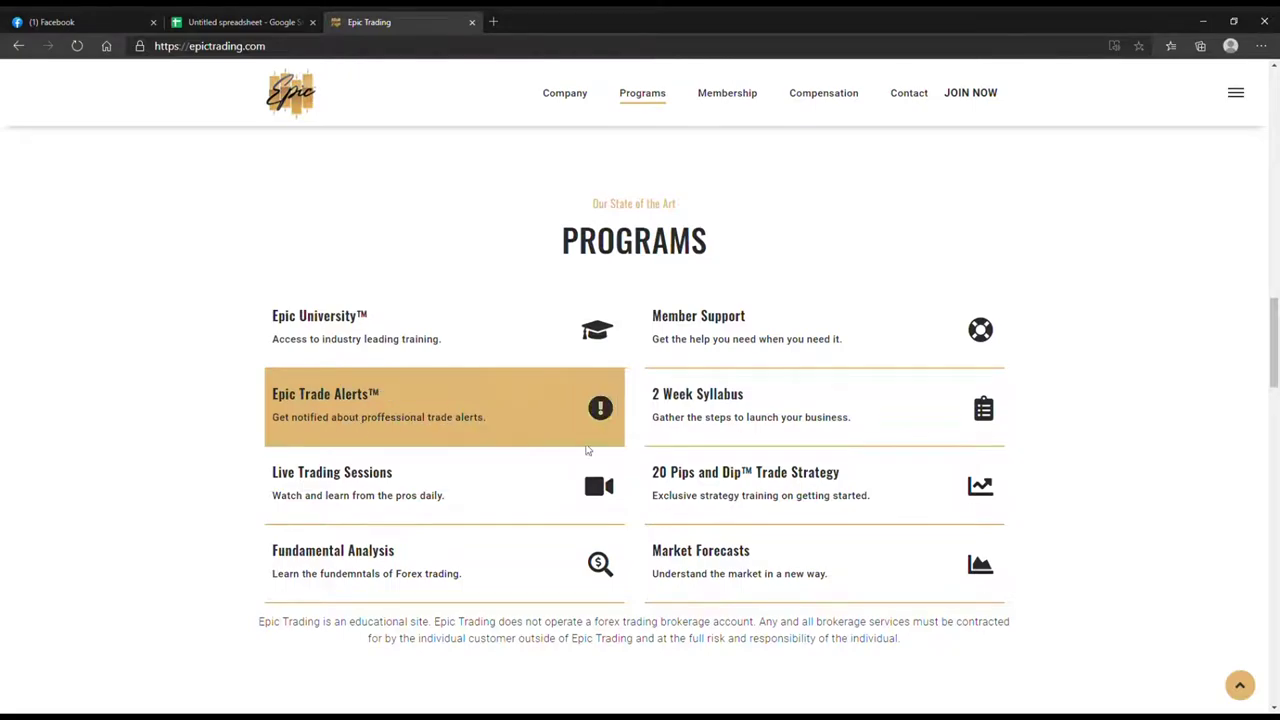
Look over the Epic Trading website from its Programs section back up to the opening banner
scroll(1066, 405, up, 4)
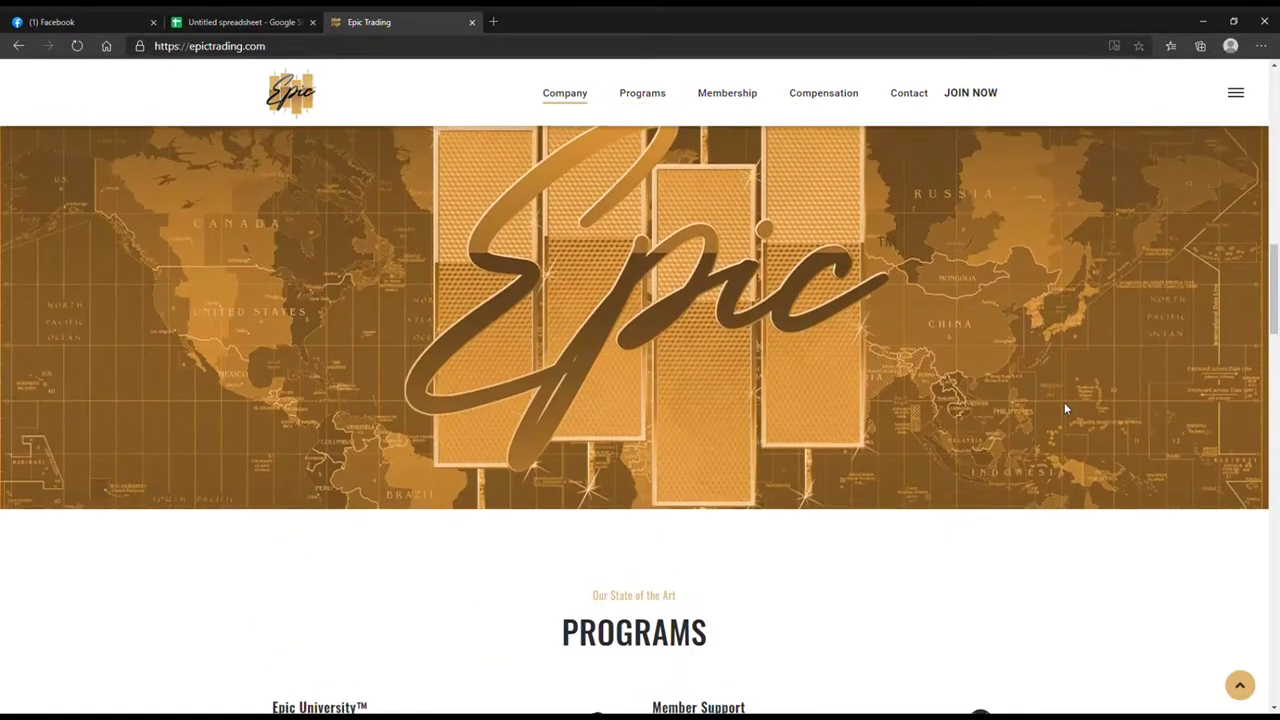
scroll(966, 371, up, 12)
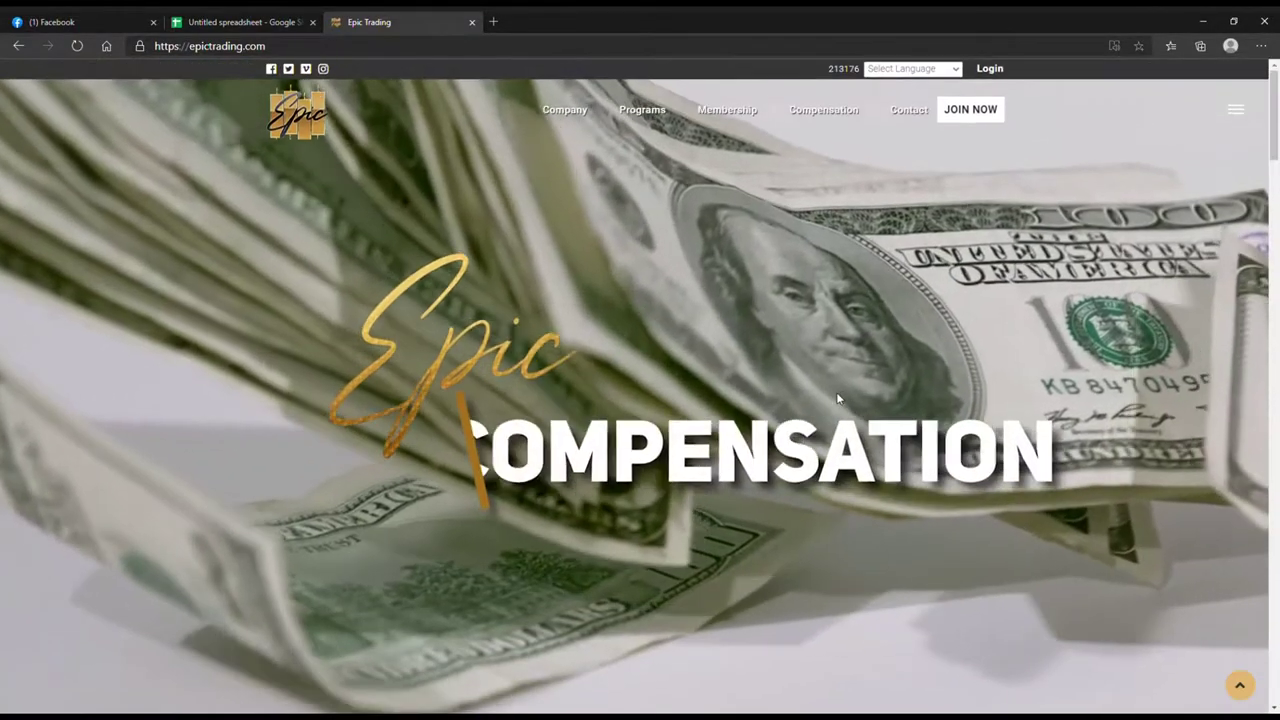